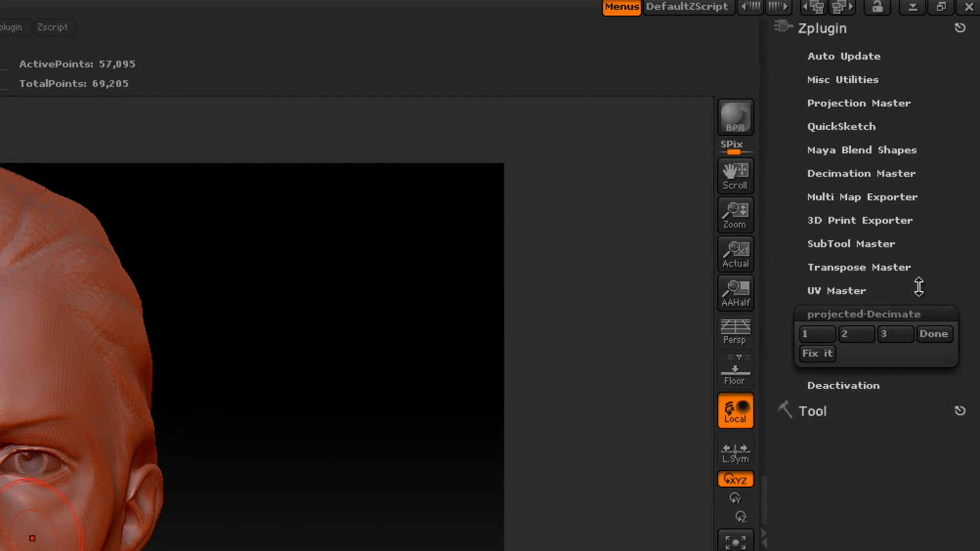
Step: Review the Decimation Master settings and inspect the demo head's original wireframe
{"action": "left_click", "coordinate": [851, 172]}
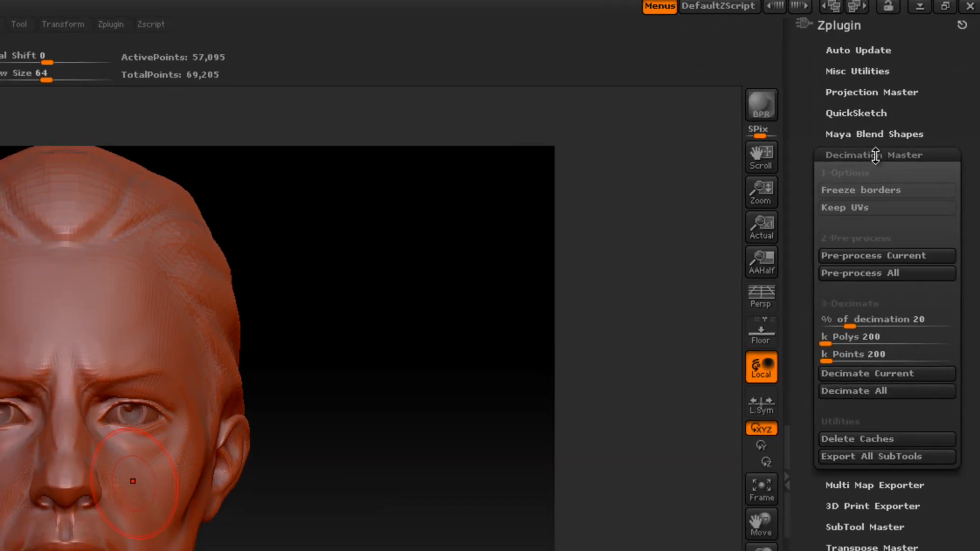
{"action": "left_click", "coordinate": [863, 174]}
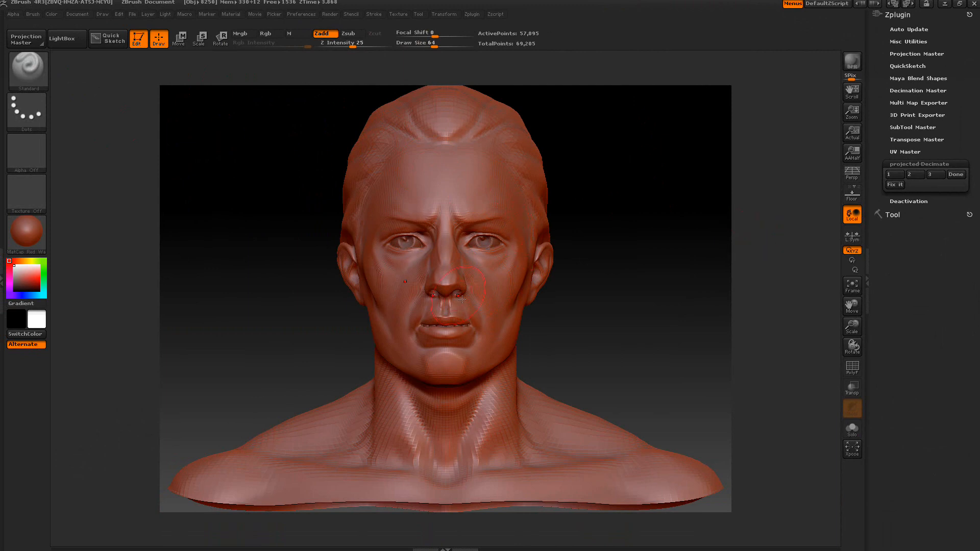
{"action": "left_click", "coordinate": [853, 369]}
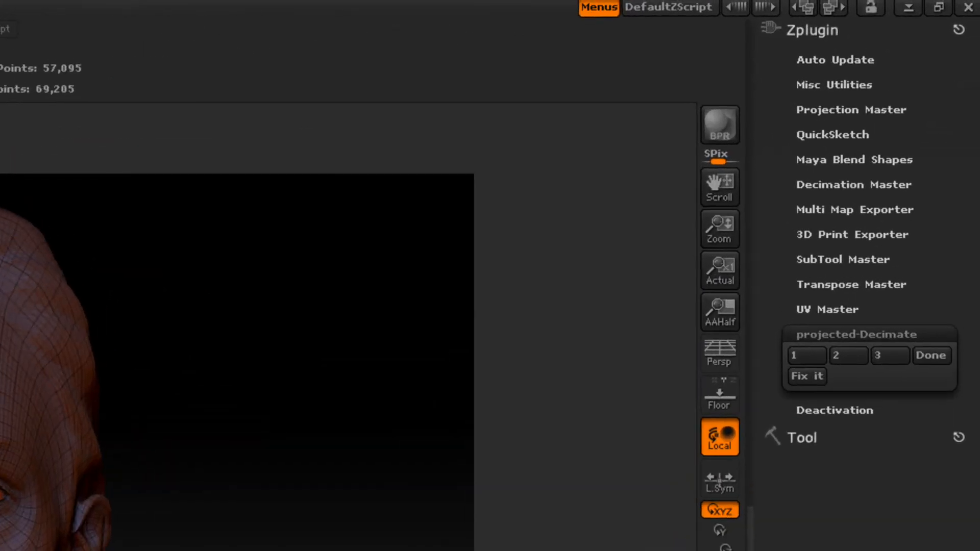
{"action": "key", "text": "shift+f"}
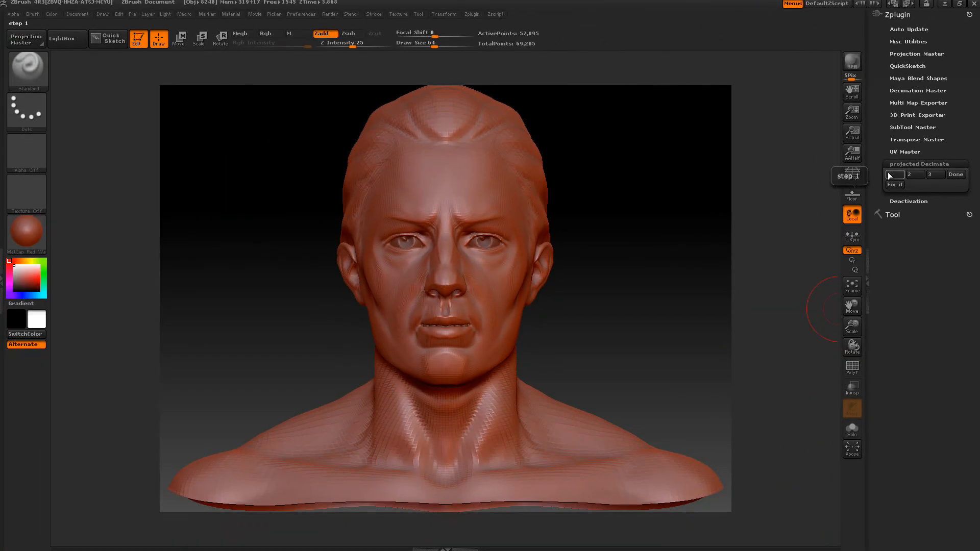
Step: Run steps 1 and 2 of the projected-Decimate plugin on the demo head, with its wireframe displayed
{"action": "left_click", "coordinate": [896, 216]}
{"action": "left_click_drag", "start_coordinate": [877, 172], "coordinate": [872, 257]}
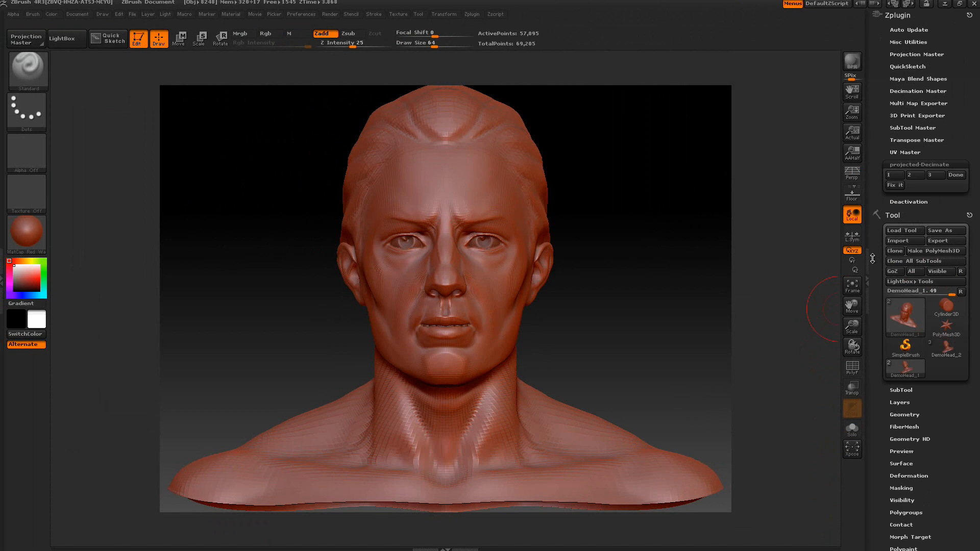
{"action": "left_click", "coordinate": [889, 174]}
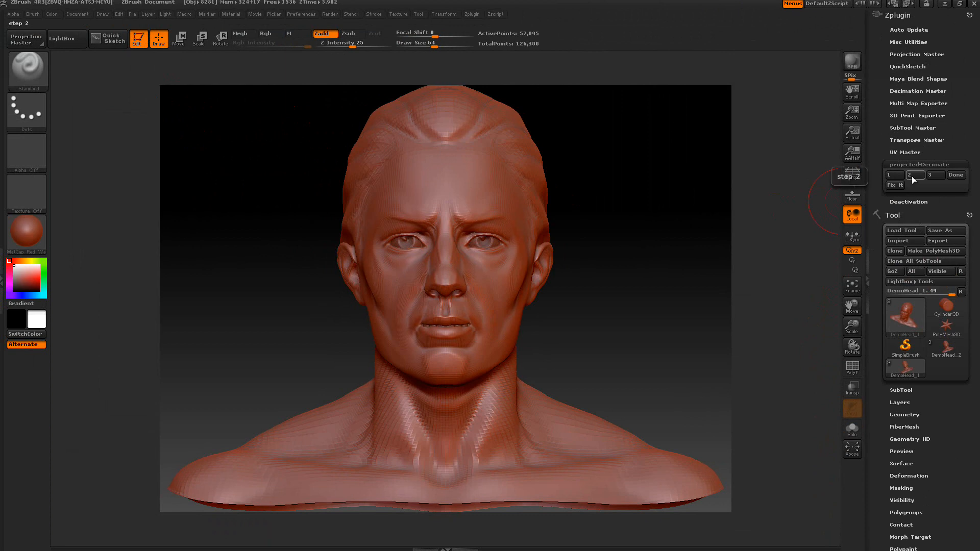
{"action": "left_click", "coordinate": [859, 368]}
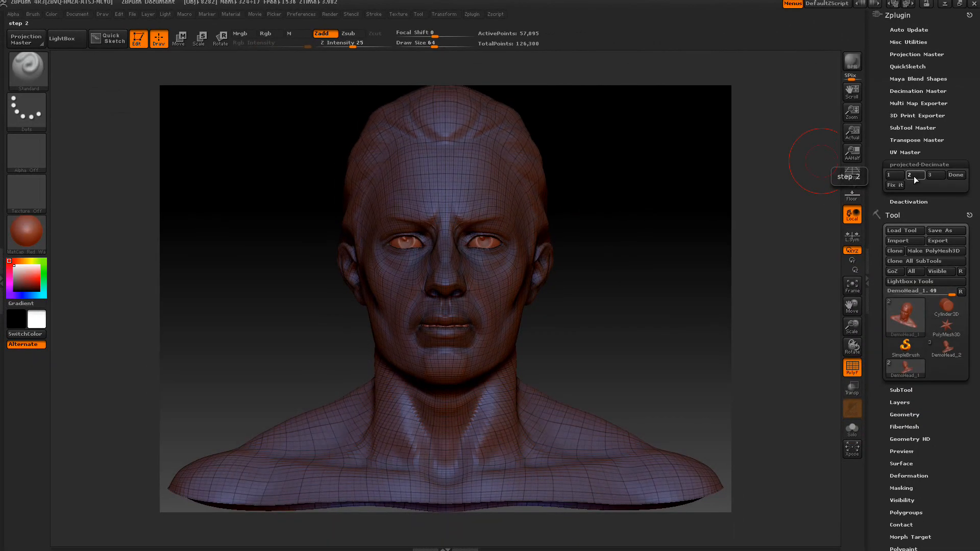
{"action": "left_click", "coordinate": [913, 176]}
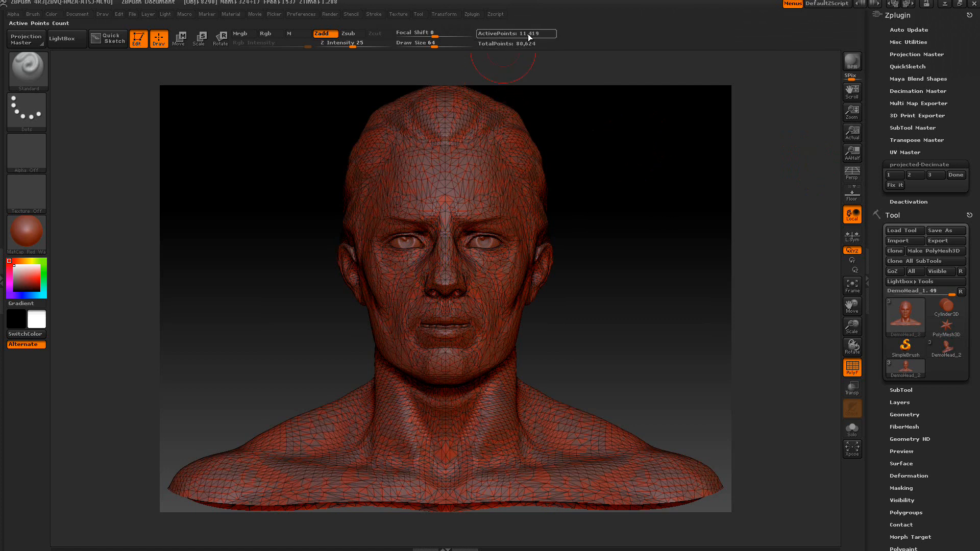
Step: Subdivide the decimated head once to level 2 and run step 3 of projected-Decimate on it
{"action": "left_click", "coordinate": [903, 415]}
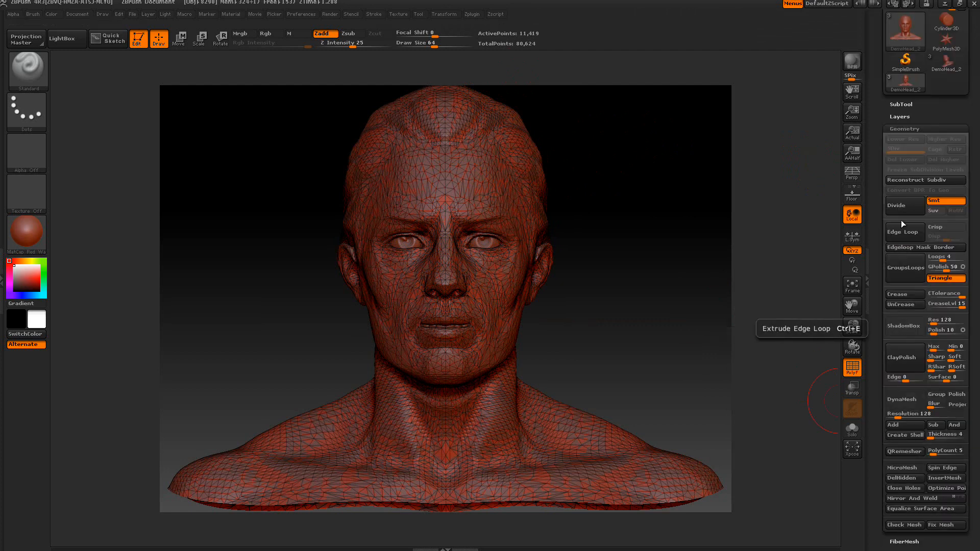
{"action": "left_click", "coordinate": [898, 204]}
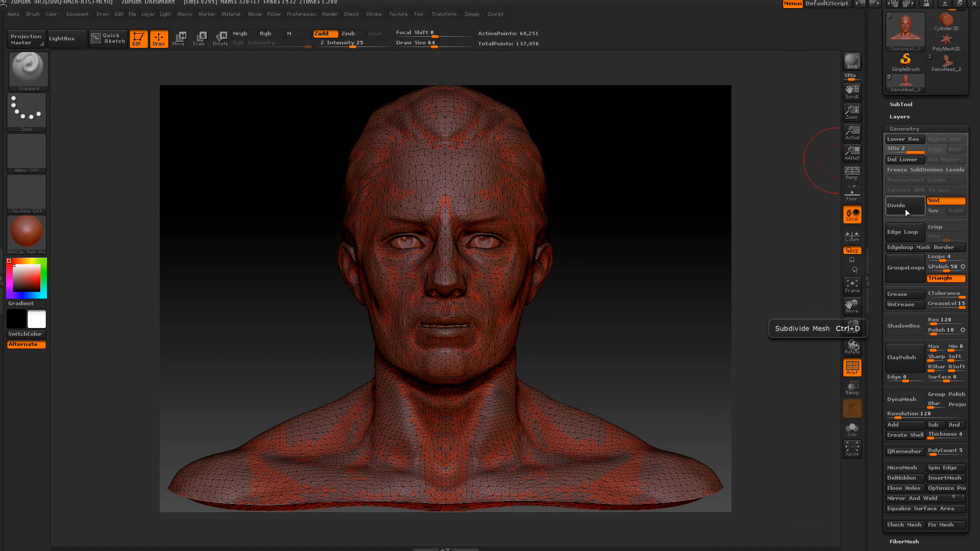
{"action": "left_click_drag", "start_coordinate": [877, 184], "coordinate": [874, 203]}
{"action": "scroll", "coordinate": [874, 204], "scroll_direction": "up", "scroll_amount": 5}
{"action": "left_click", "coordinate": [934, 175]}
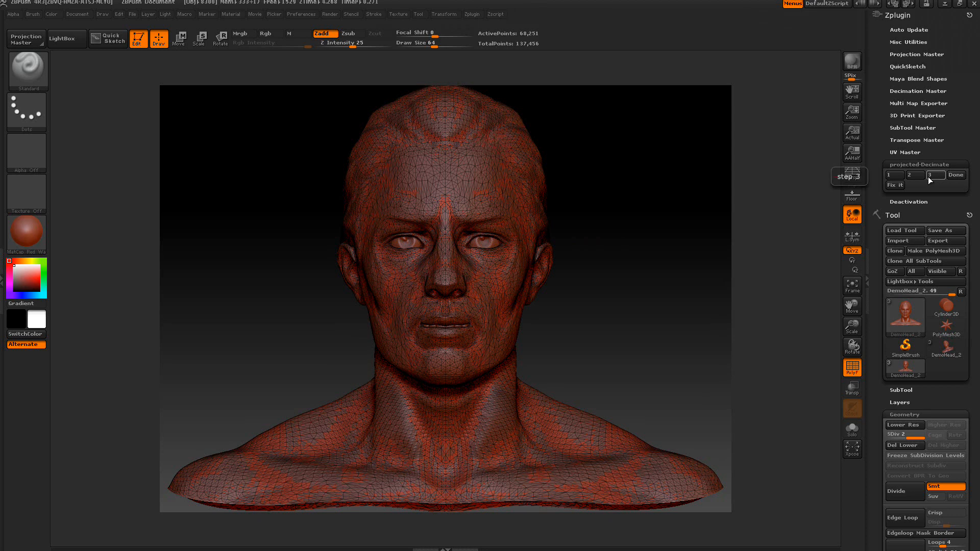
Step: Hide the wireframe and solo the active head subtool to inspect the projected detail
{"action": "left_click", "coordinate": [855, 372]}
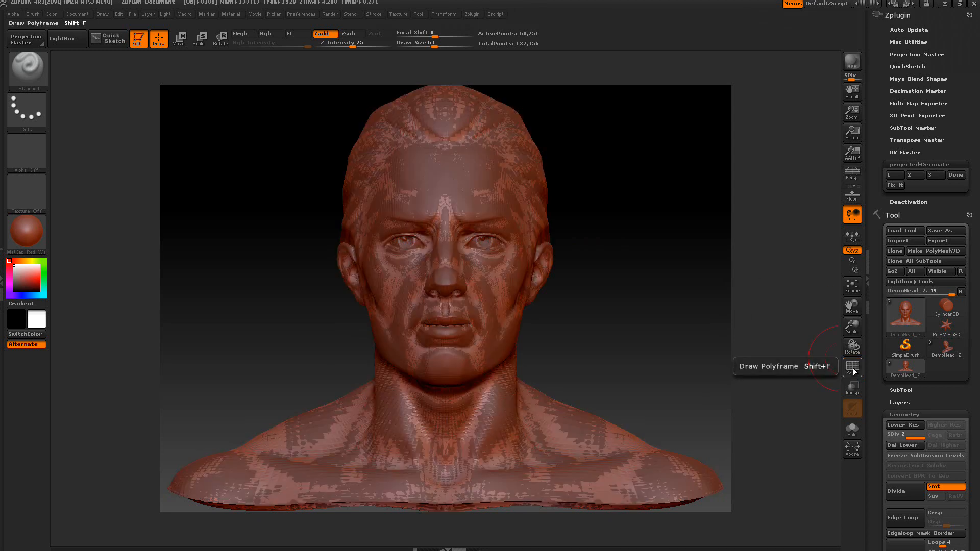
{"action": "left_click_drag", "start_coordinate": [664, 259], "coordinate": [856, 421]}
{"action": "left_click", "coordinate": [856, 432]}
{"action": "mouse_move", "coordinate": [630, 298]}
{"action": "left_mouse_down"}
{"action": "mouse_move", "coordinate": [645, 299]}
{"action": "mouse_move", "coordinate": [598, 302]}
{"action": "mouse_move", "coordinate": [616, 302]}
{"action": "left_mouse_up"}
Step: Finish the projected-Decimate process with Done, accepting the non-undoable operation and skipping its note until the next restart
{"action": "left_click", "coordinate": [953, 176]}
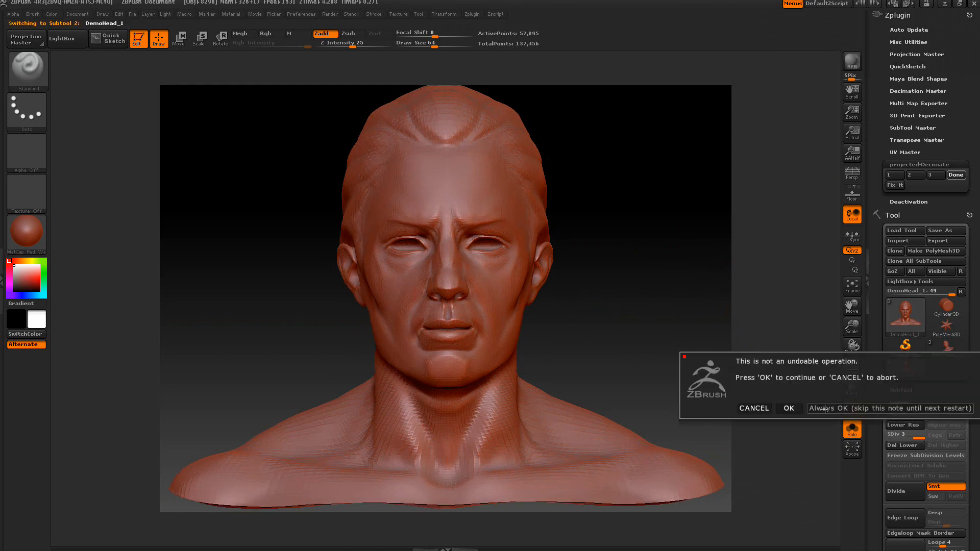
{"action": "left_click", "coordinate": [817, 406]}
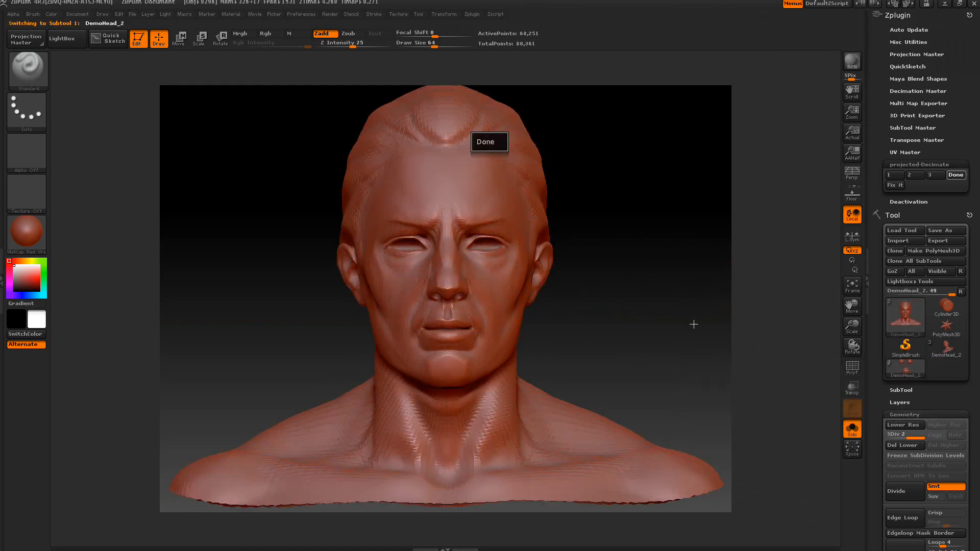
Step: Lower the finished head to subdivision level 1 and compare its surface with and without the wireframe
{"action": "left_click_drag", "start_coordinate": [656, 301], "coordinate": [878, 290]}
{"action": "left_click", "coordinate": [852, 367]}
{"action": "left_click", "coordinate": [891, 341]}
{"action": "mouse_move", "coordinate": [898, 342]}
{"action": "left_mouse_down"}
{"action": "mouse_move", "coordinate": [916, 340]}
{"action": "mouse_move", "coordinate": [894, 341]}
{"action": "left_mouse_up"}
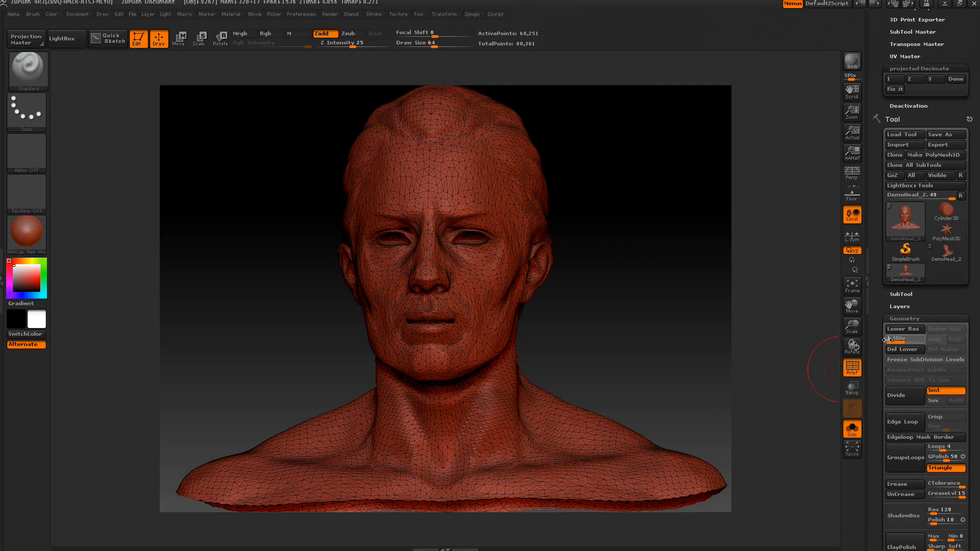
{"action": "left_click", "coordinate": [852, 366]}
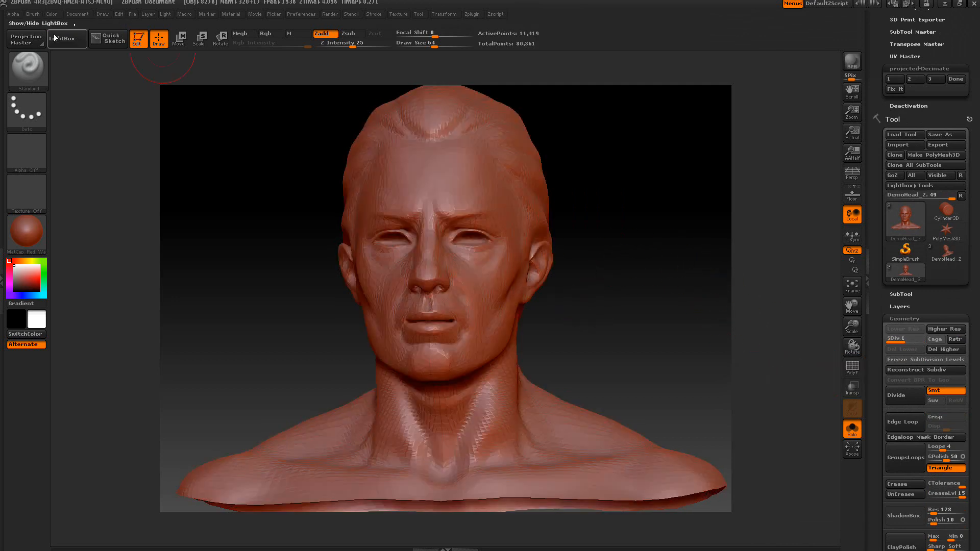
{"action": "mouse_move", "coordinate": [205, 146]}
{"action": "left_mouse_down"}
{"action": "mouse_move", "coordinate": [218, 158]}
{"action": "mouse_move", "coordinate": [201, 148]}
{"action": "left_mouse_up"}
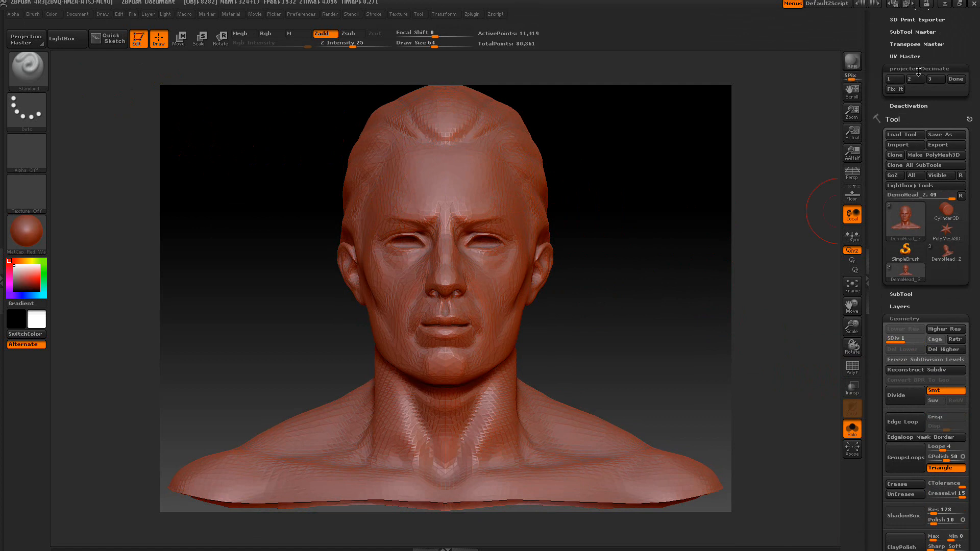
{"action": "left_click", "coordinate": [856, 368]}
{"action": "left_click", "coordinate": [856, 369]}
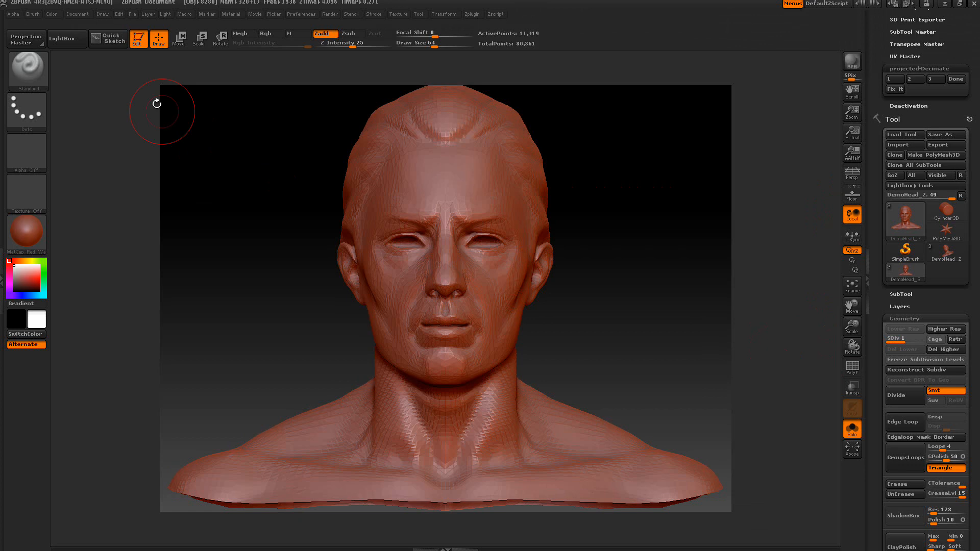
Step: Load a fresh copy of DemoHead.ZTL from LightBox
{"action": "left_click", "coordinate": [72, 43]}
{"action": "double_click", "coordinate": [179, 90]}
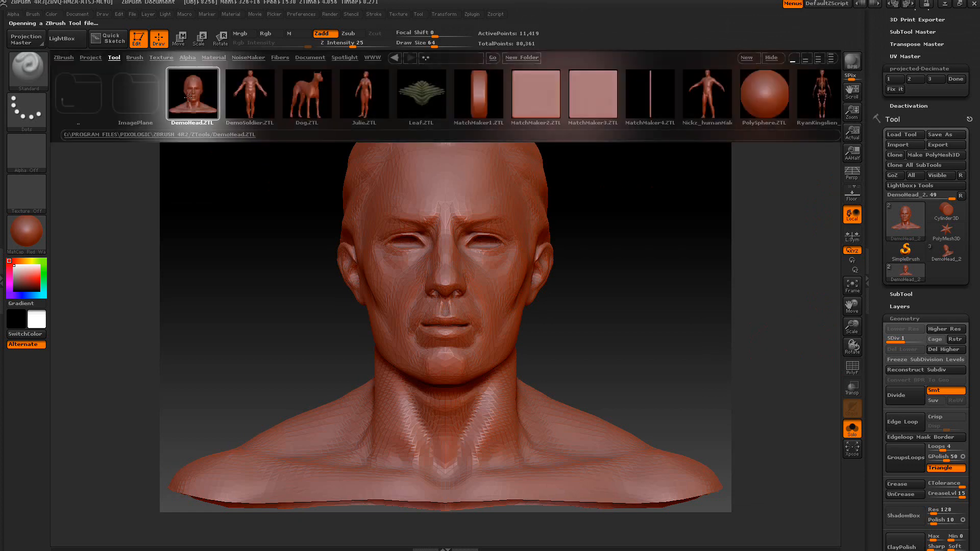
{"action": "left_click", "coordinate": [72, 43]}
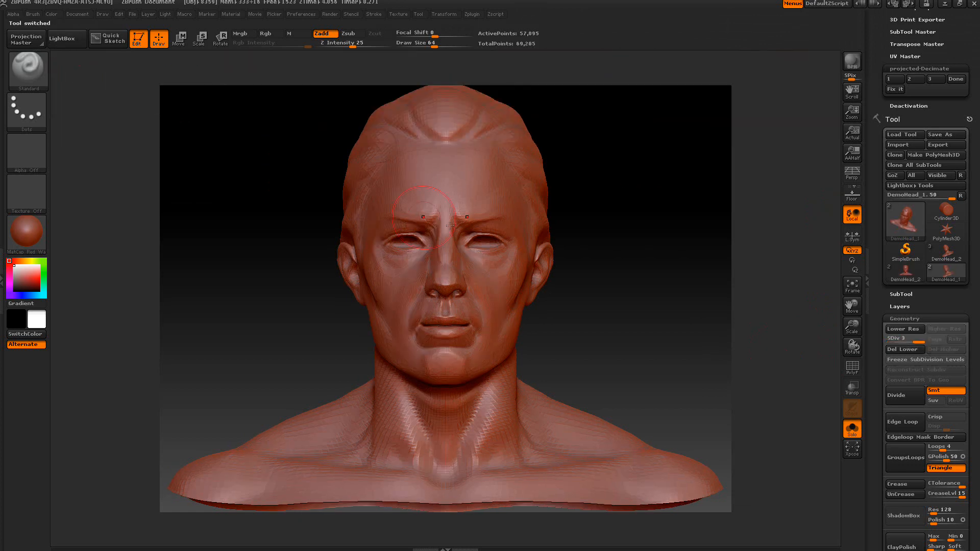
Step: Show the head's wireframe and set Decimation Master's % of decimation to 2
{"action": "left_click", "coordinate": [853, 370]}
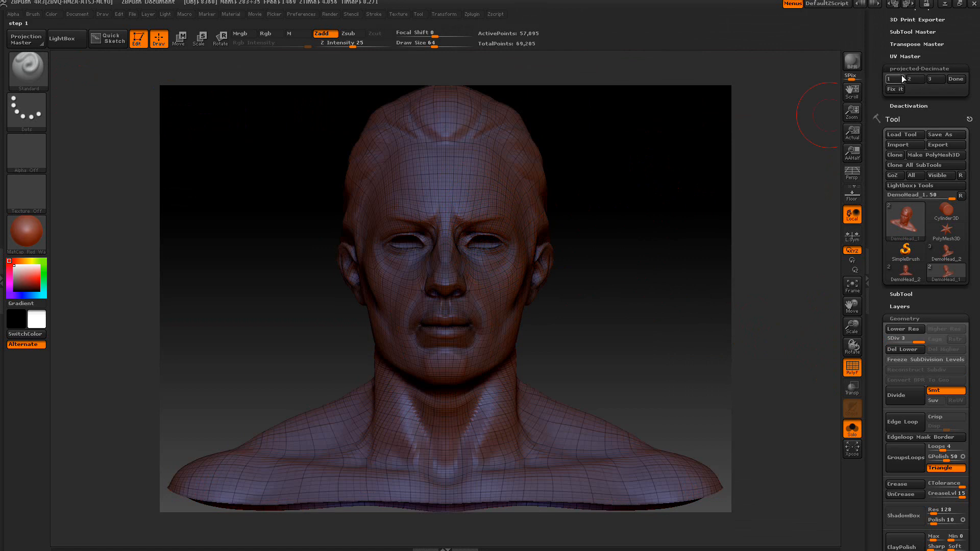
{"action": "left_click_drag", "start_coordinate": [880, 67], "coordinate": [884, 131]}
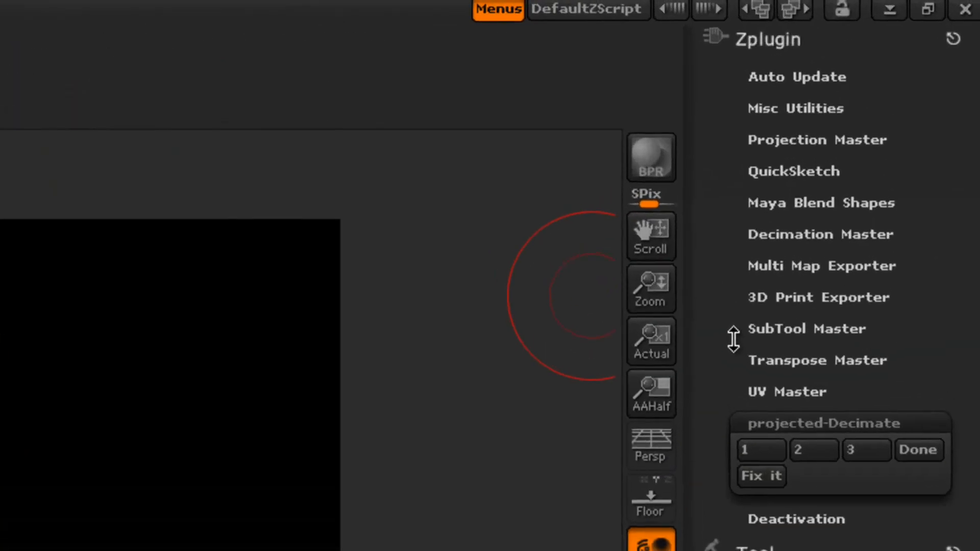
{"action": "left_click", "coordinate": [791, 234]}
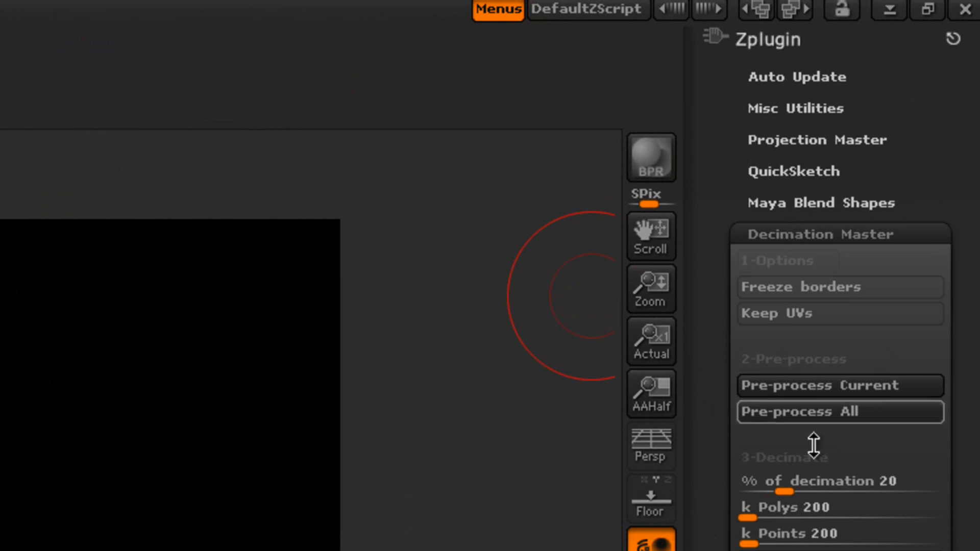
{"action": "left_click", "coordinate": [806, 480]}
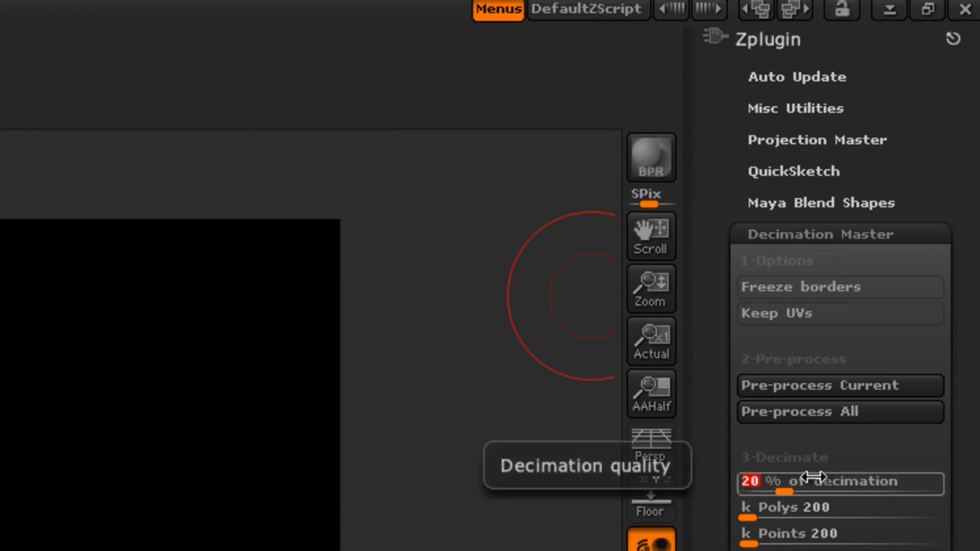
{"action": "type", "text": "2"}
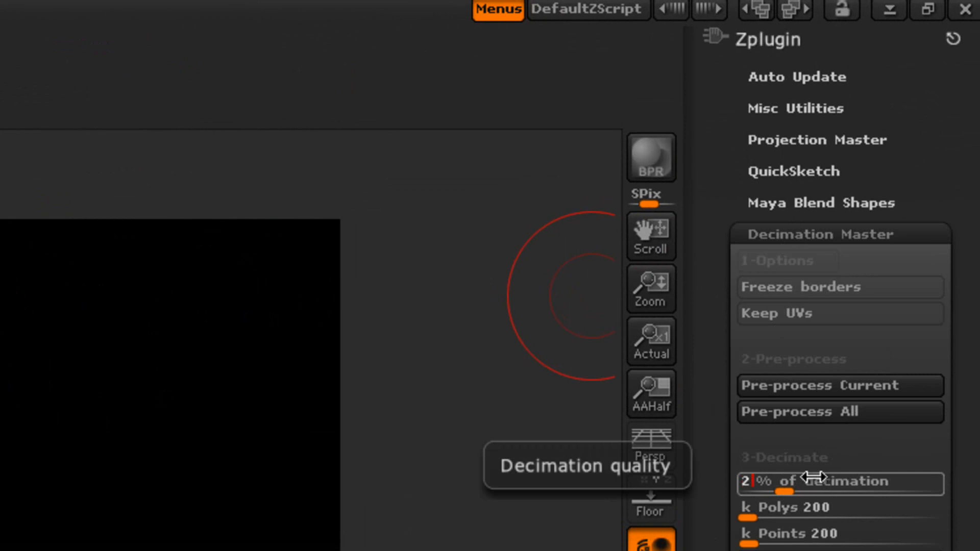
{"action": "key", "text": "Return"}
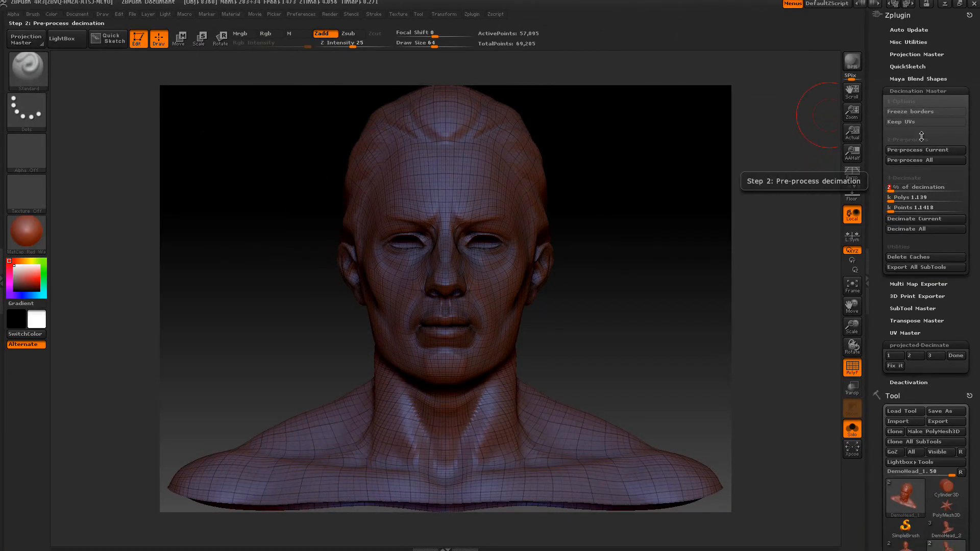
{"action": "left_click", "coordinate": [910, 91]}
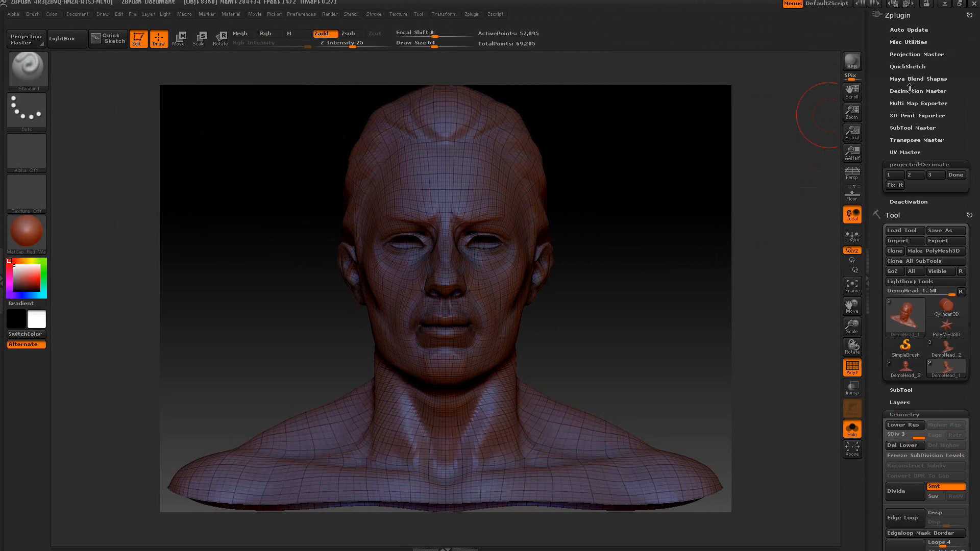
Step: Run steps 1 and 2 of projected-Decimate on the reloaded head and inspect the low-poly mesh
{"action": "left_click", "coordinate": [896, 175]}
{"action": "left_click", "coordinate": [911, 175]}
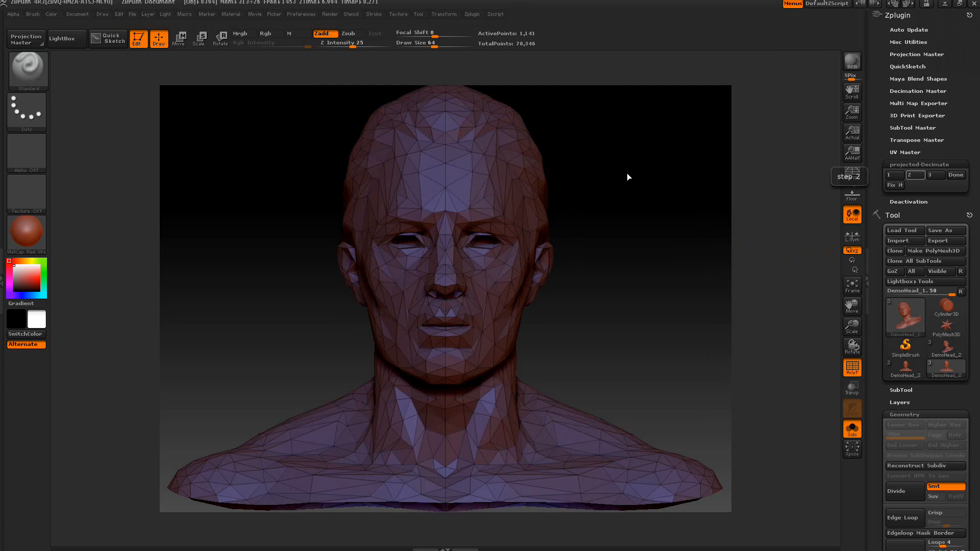
{"action": "mouse_move", "coordinate": [613, 255]}
{"action": "left_mouse_down"}
{"action": "mouse_move", "coordinate": [653, 258]}
{"action": "mouse_move", "coordinate": [625, 261]}
{"action": "mouse_move", "coordinate": [607, 240]}
{"action": "left_mouse_up"}
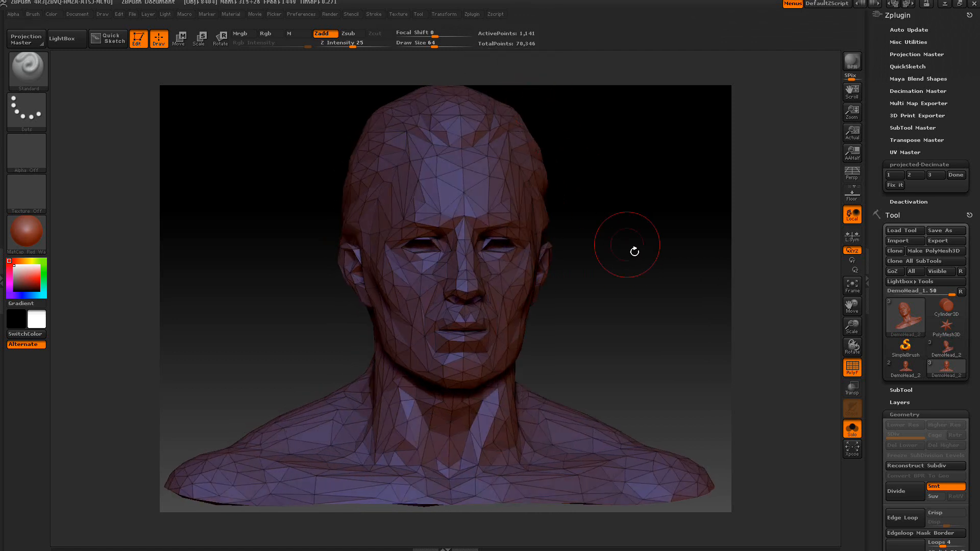
Step: Subdivide the heavily decimated head repeatedly until it reaches subdivision level 4
{"action": "left_click_drag", "start_coordinate": [880, 343], "coordinate": [878, 223]}
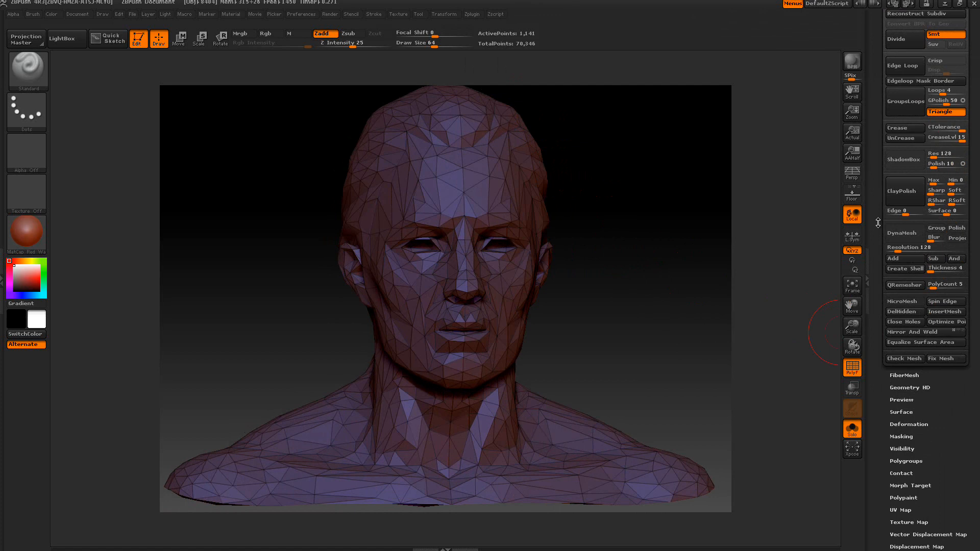
{"action": "left_click_drag", "start_coordinate": [878, 223], "coordinate": [878, 236]}
{"action": "left_click", "coordinate": [902, 142]}
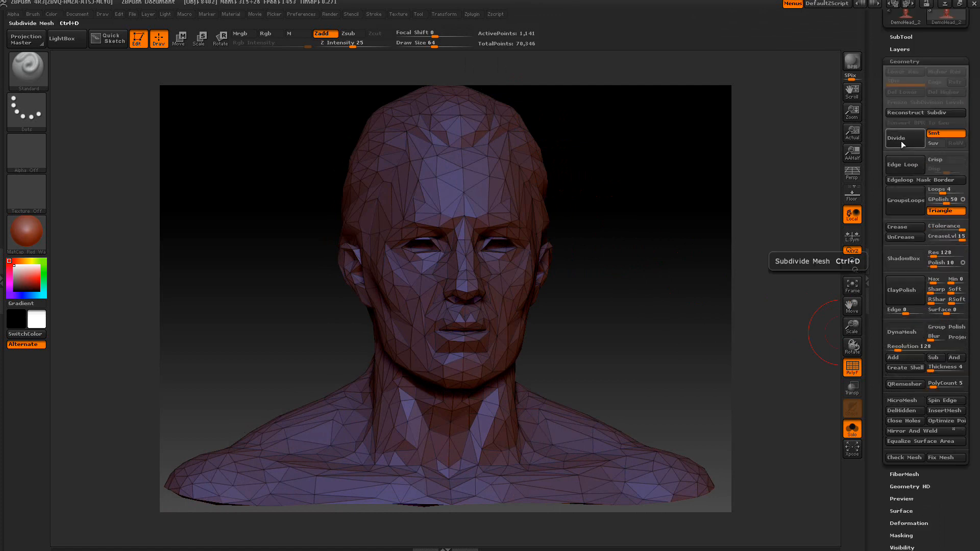
{"action": "left_click", "coordinate": [901, 141]}
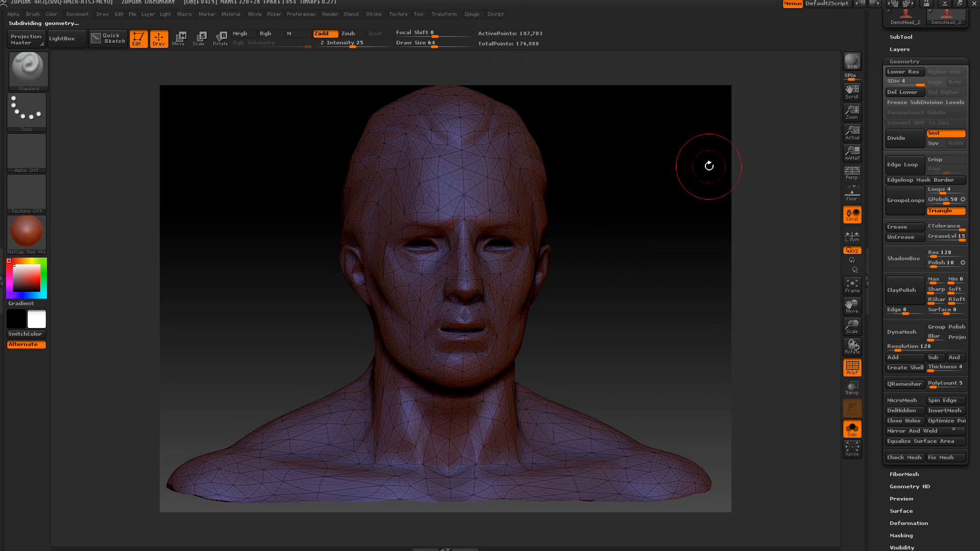
Step: Undo the last subdivision of the decimated head and hide its wireframe
{"action": "key", "text": "ctrl"}
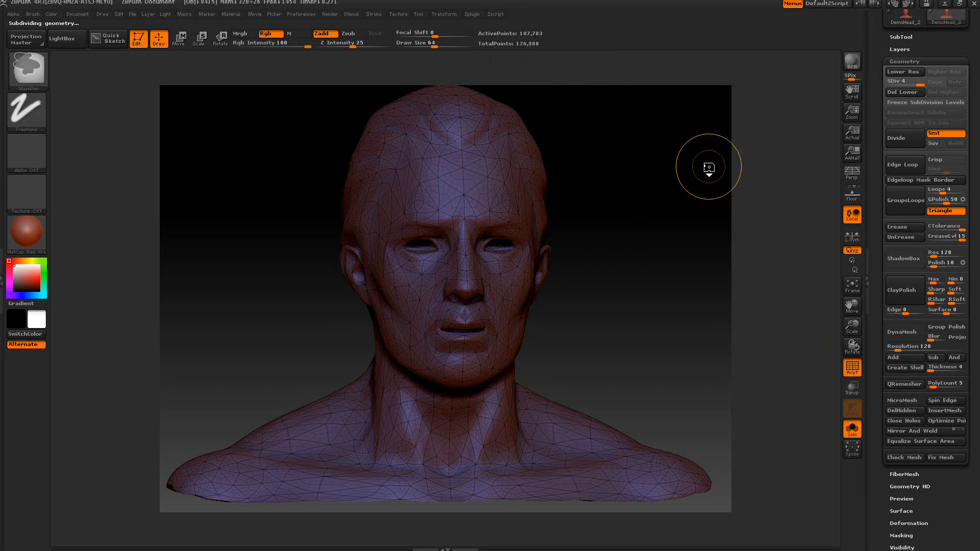
{"action": "key", "text": "shift+d"}
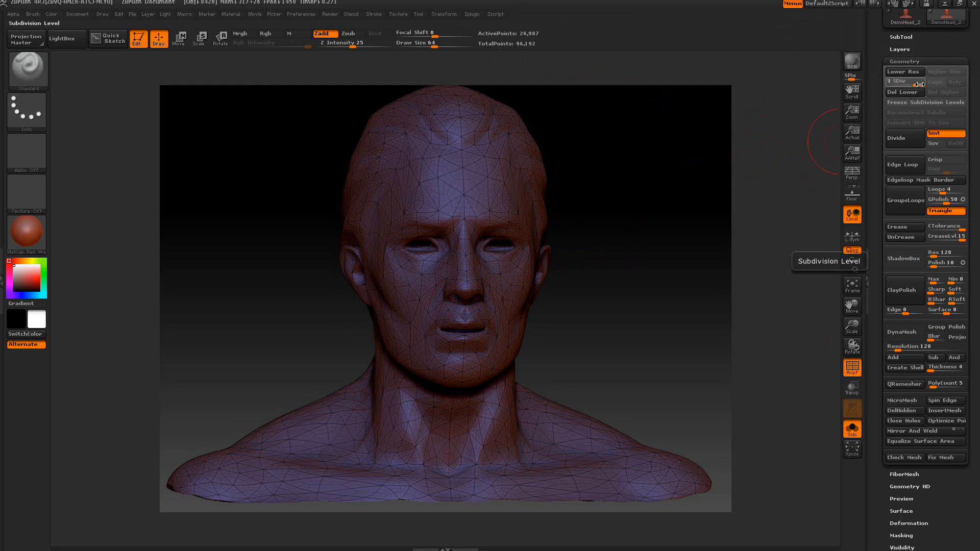
{"action": "left_click", "coordinate": [856, 371]}
{"action": "left_click_drag", "start_coordinate": [874, 201], "coordinate": [883, 321]}
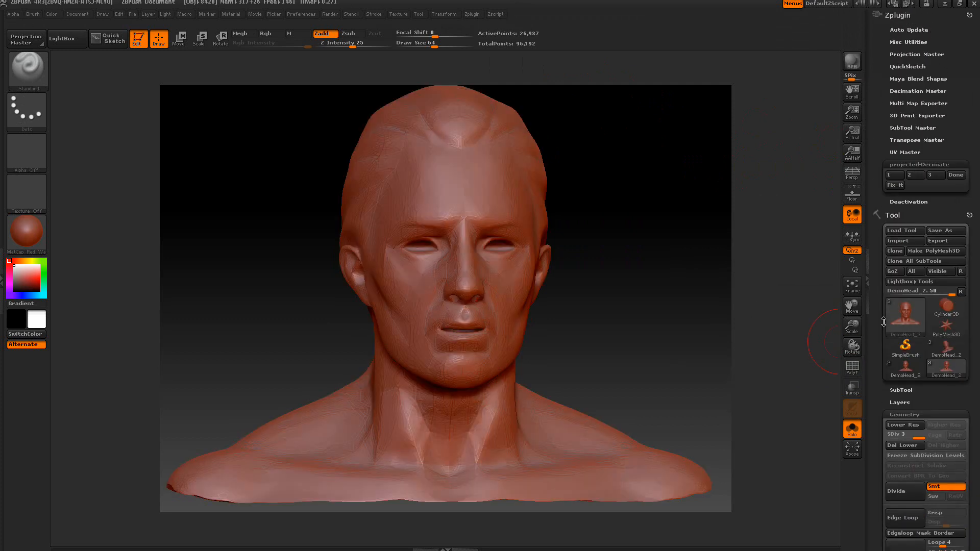
Step: Run step 3 of projected-Decimate to project the original detail onto the decimated head, inspect it, and remove the duplicated subtool with Done
{"action": "left_click", "coordinate": [932, 175]}
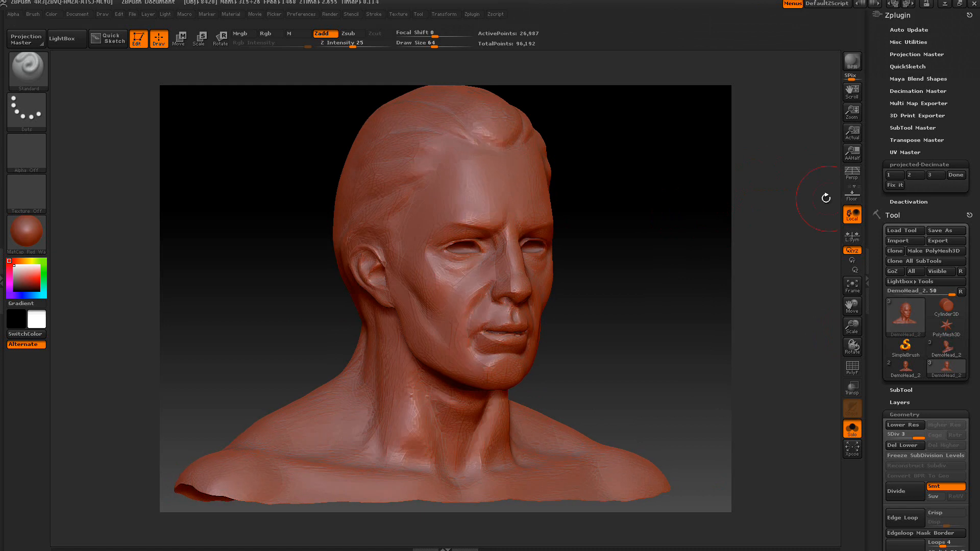
{"action": "left_click_drag", "start_coordinate": [664, 256], "coordinate": [824, 281]}
{"action": "scroll", "coordinate": [936, 204], "scroll_direction": "down", "scroll_amount": 3}
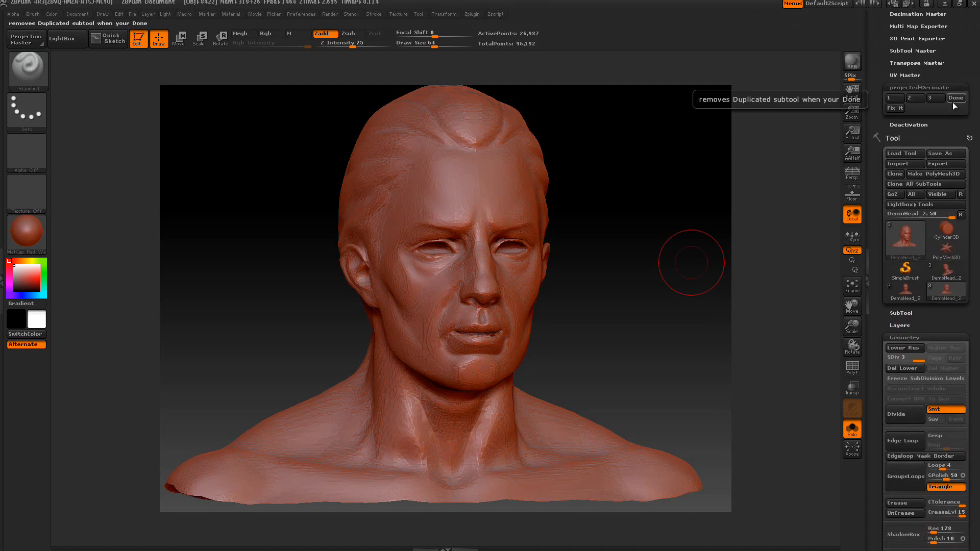
{"action": "left_click", "coordinate": [914, 337]}
{"action": "left_click", "coordinate": [901, 313]}
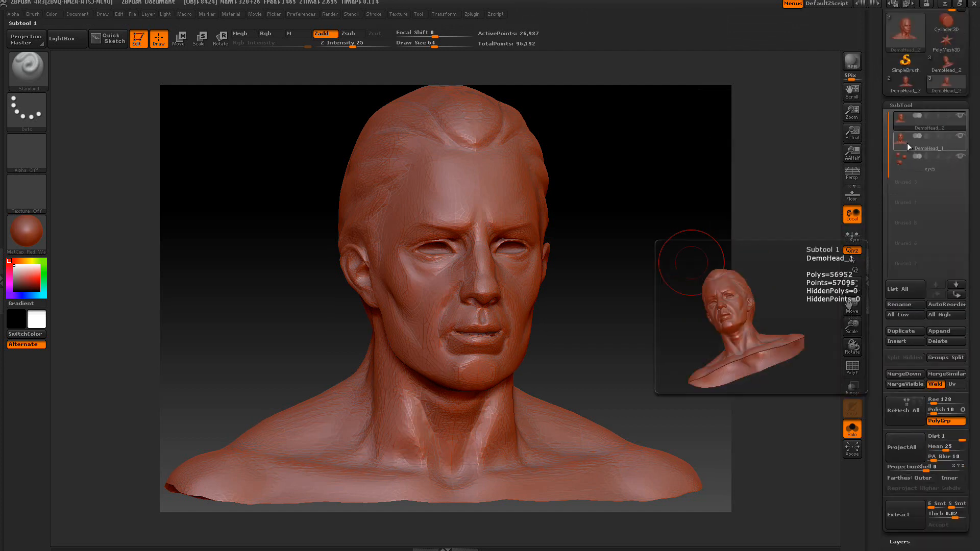
{"action": "left_click_drag", "start_coordinate": [875, 131], "coordinate": [878, 209]}
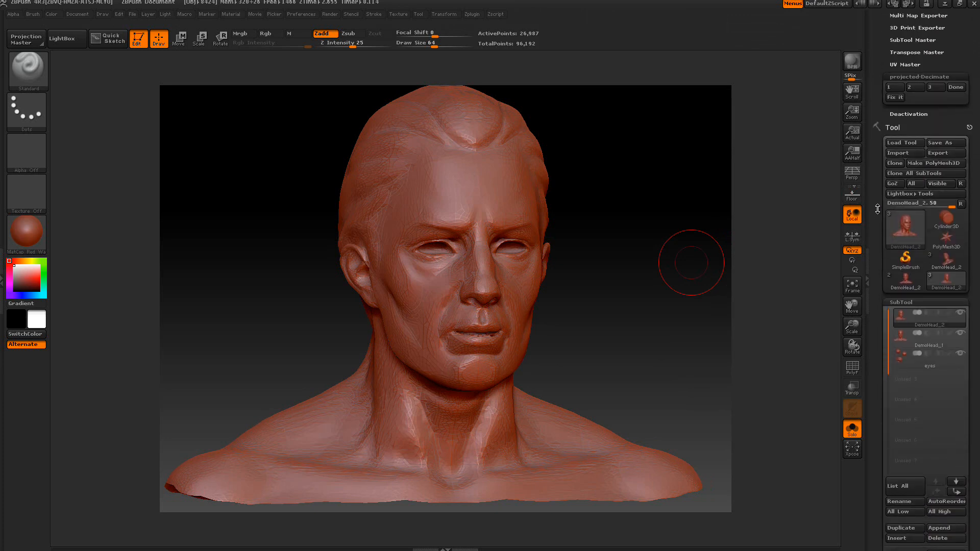
{"action": "left_click", "coordinate": [956, 88]}
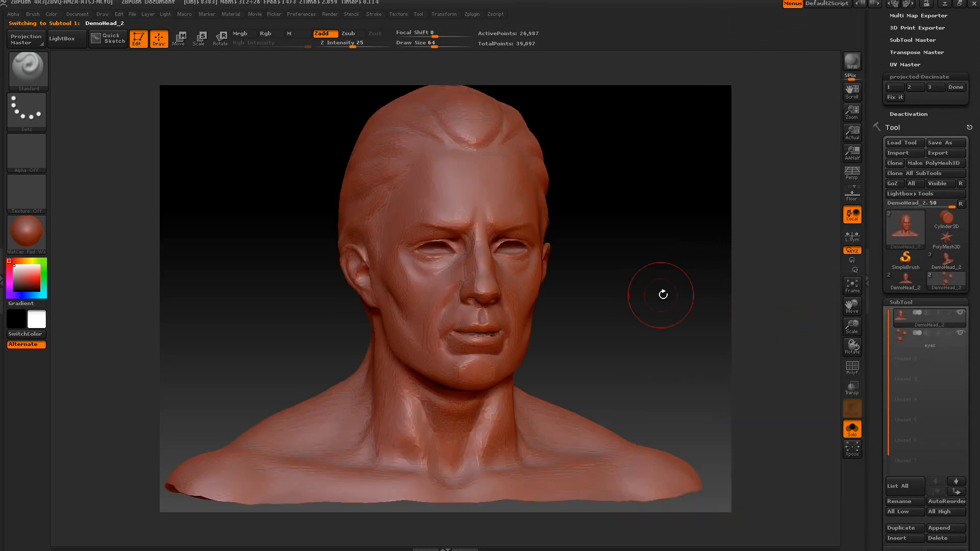
Step: Examine the projected head's wireframe and compare subdivision level 1 with the highest level
{"action": "left_click_drag", "start_coordinate": [877, 277], "coordinate": [875, 168]}
{"action": "left_click", "coordinate": [904, 370]}
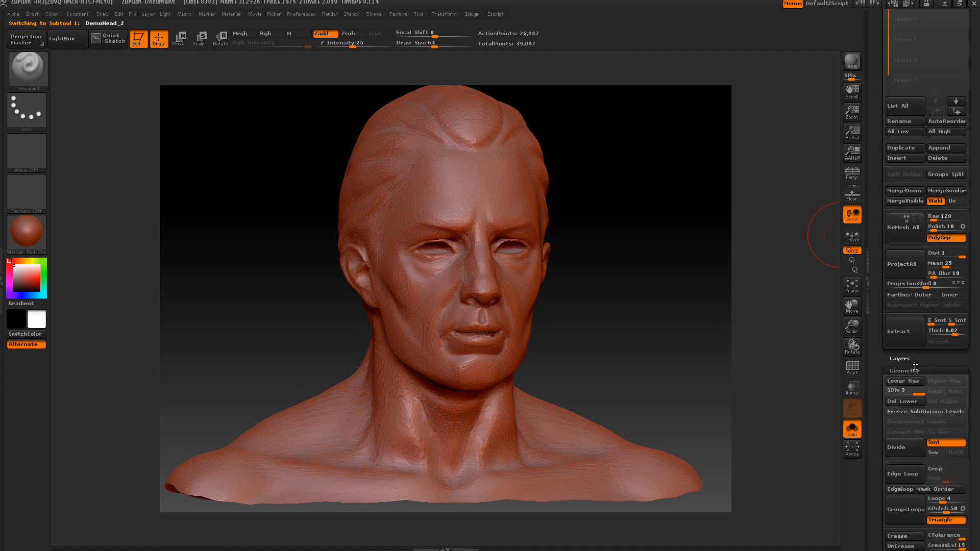
{"action": "left_click", "coordinate": [852, 370]}
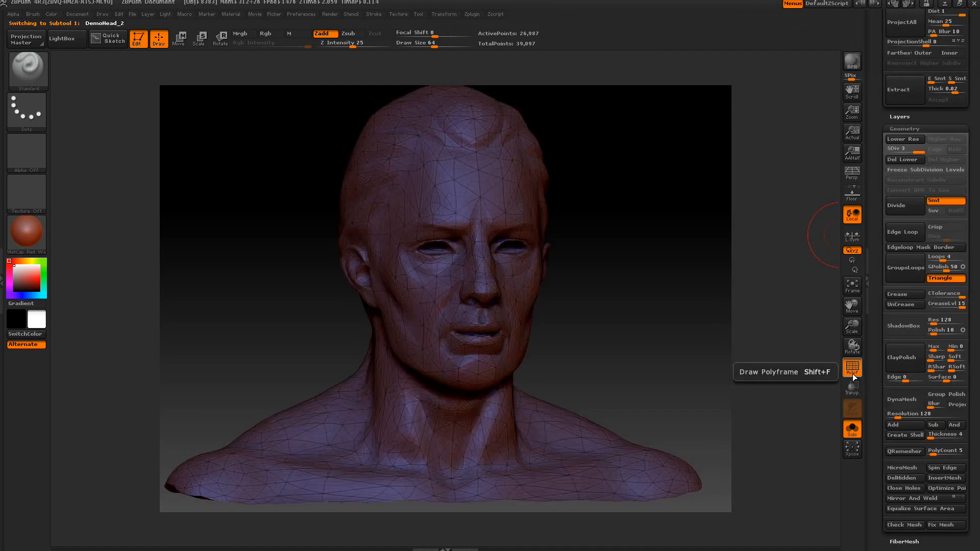
{"action": "mouse_move", "coordinate": [917, 150]}
{"action": "left_mouse_down"}
{"action": "mouse_move", "coordinate": [893, 149]}
{"action": "mouse_move", "coordinate": [926, 150]}
{"action": "left_mouse_up"}
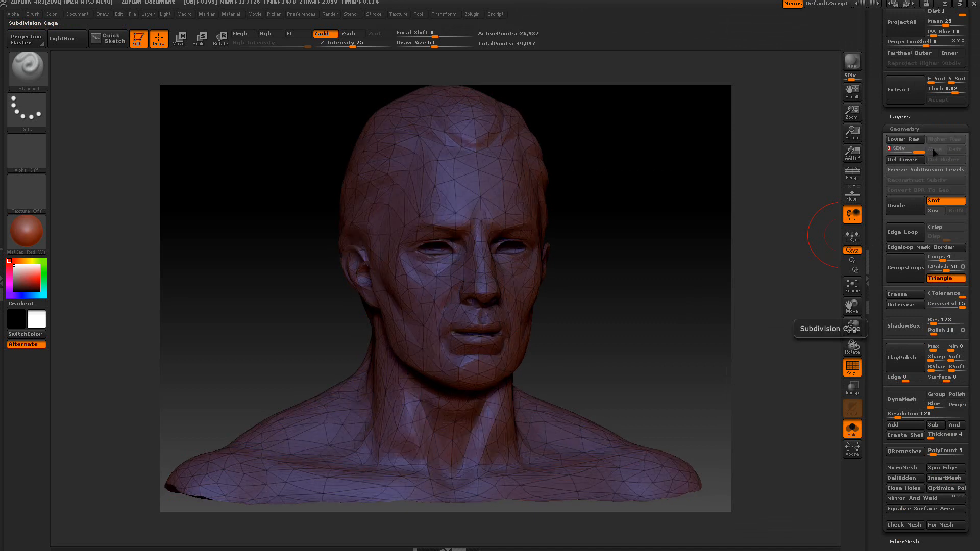
{"action": "left_click", "coordinate": [852, 367]}
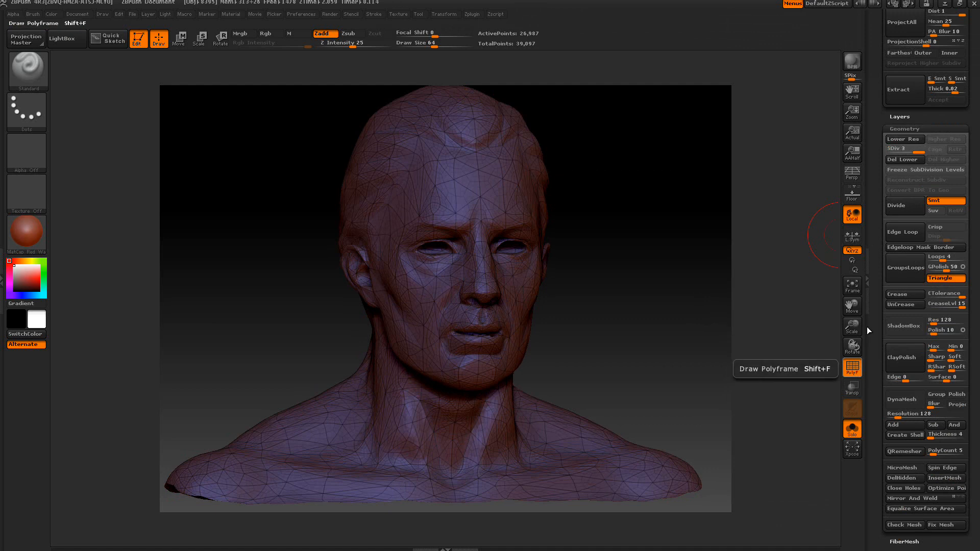
{"action": "left_click", "coordinate": [889, 150]}
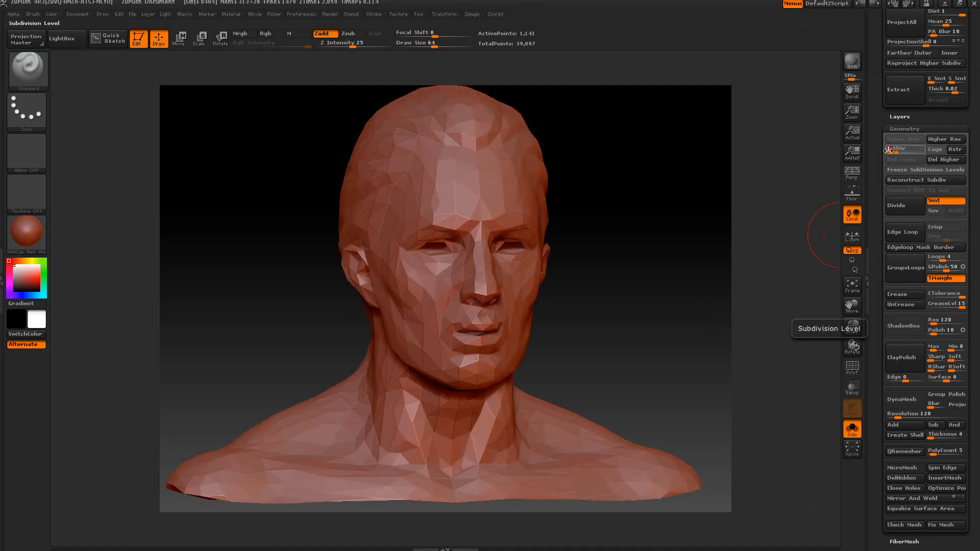
{"action": "left_click_drag", "start_coordinate": [651, 230], "coordinate": [631, 242]}
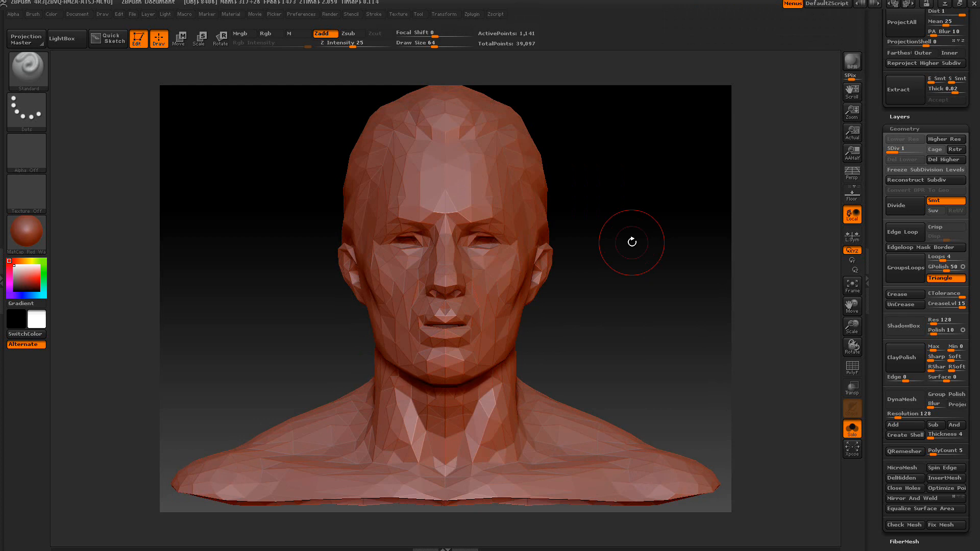
{"action": "key", "text": "d"}
{"action": "key", "text": "d"}
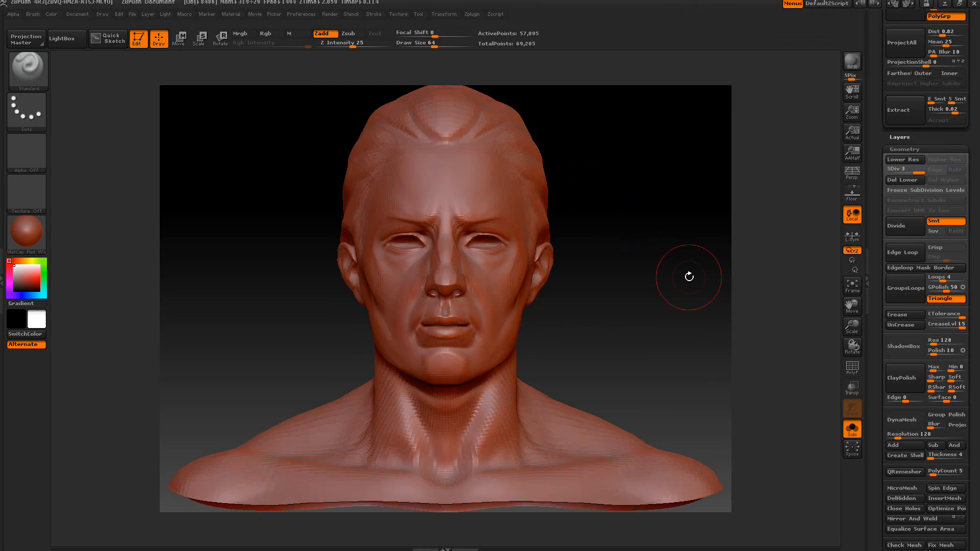
Step: Check the original head's wireframe, and set Decimation Master's % of decimation to 1
{"action": "left_click", "coordinate": [851, 372]}
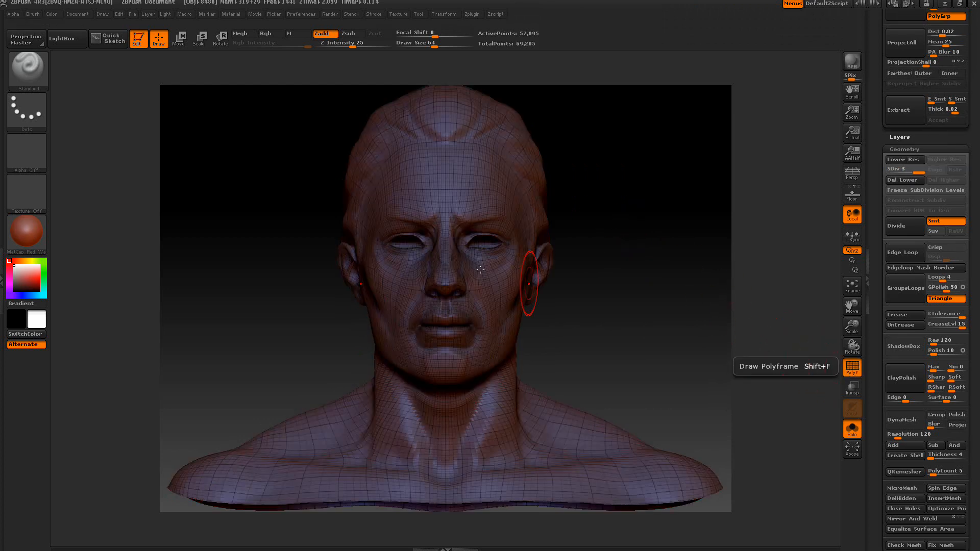
{"action": "left_click", "coordinate": [852, 367]}
{"action": "left_click_drag", "start_coordinate": [873, 222], "coordinate": [863, 381]}
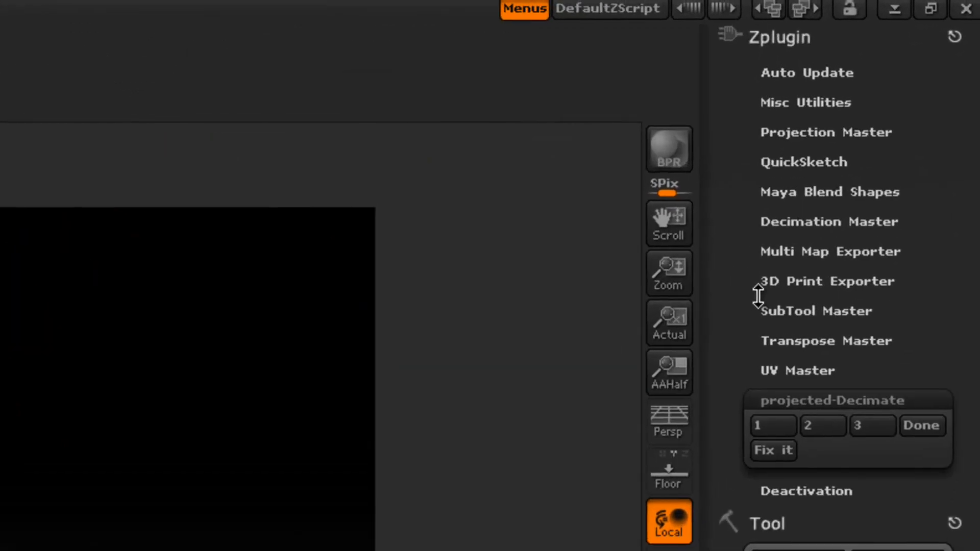
{"action": "left_click", "coordinate": [792, 221]}
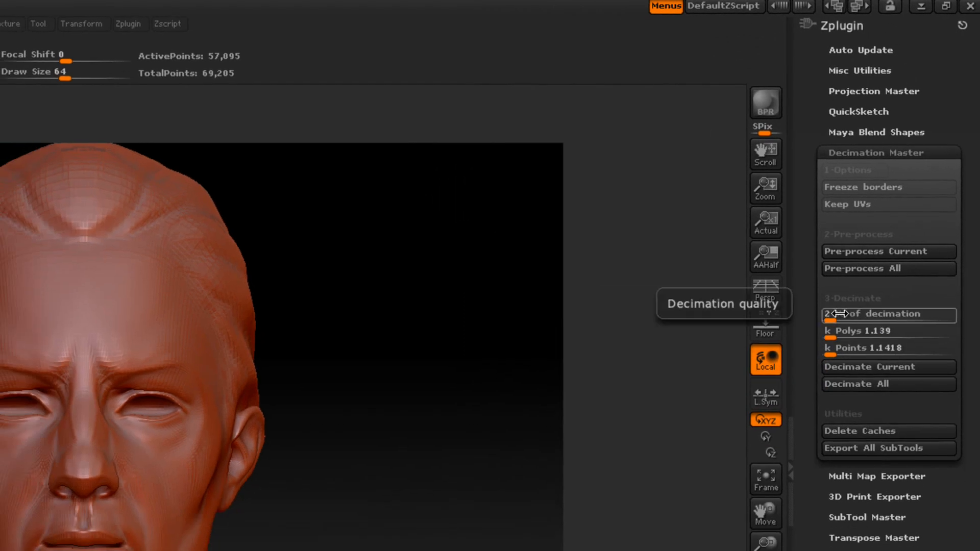
{"action": "left_click", "coordinate": [836, 313]}
{"action": "key", "text": "Return"}
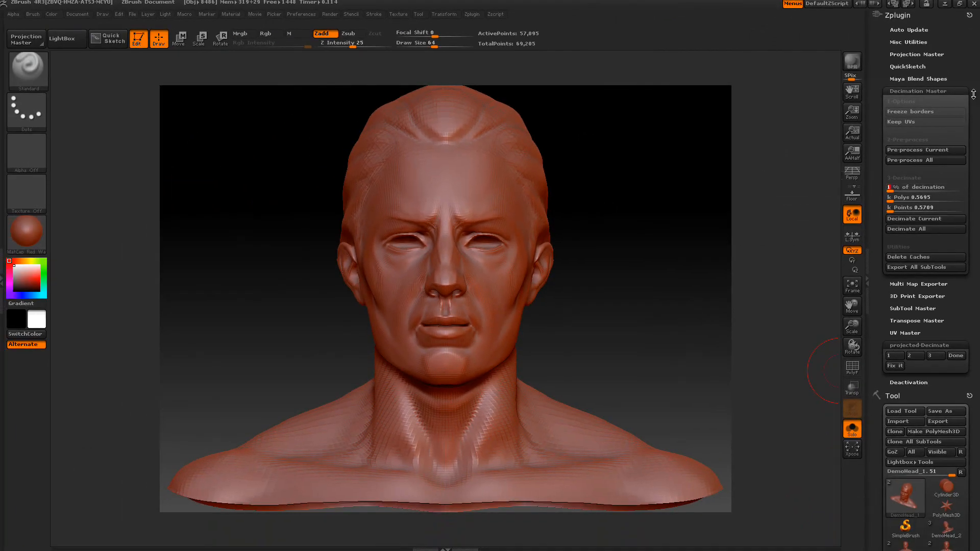
{"action": "left_click", "coordinate": [924, 91]}
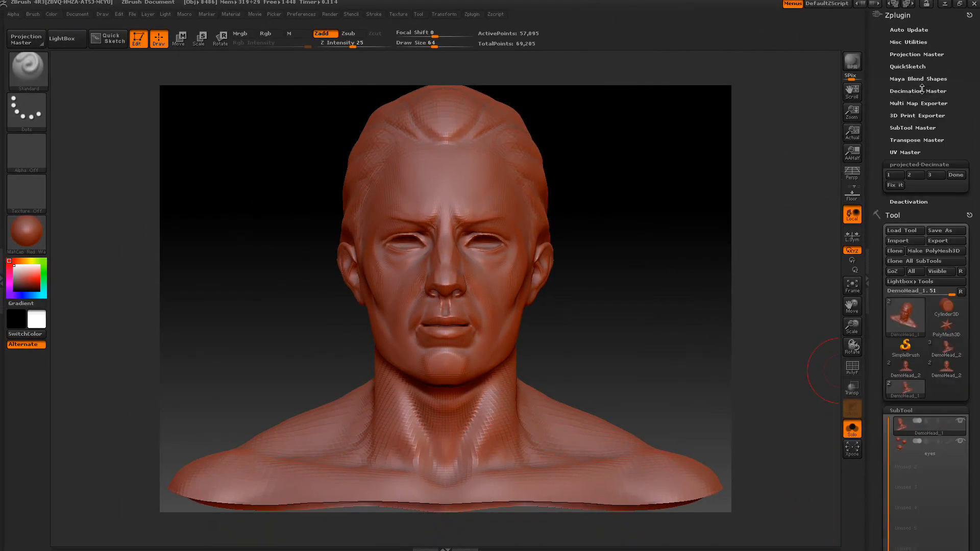
Step: Run steps 1 and 2 of projected-Decimate on the original head at 1% and orbit around the low-poly mesh
{"action": "left_click", "coordinate": [890, 174]}
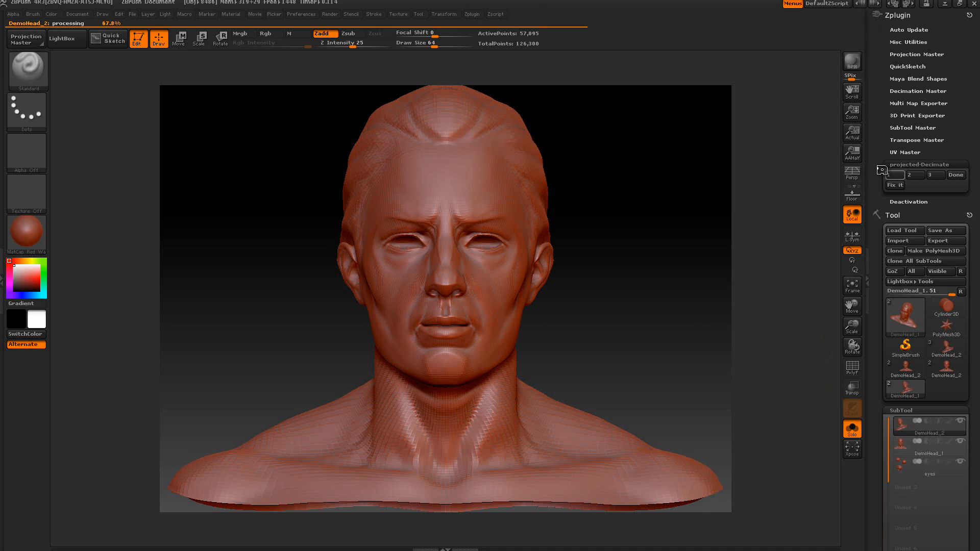
{"action": "left_click", "coordinate": [909, 177]}
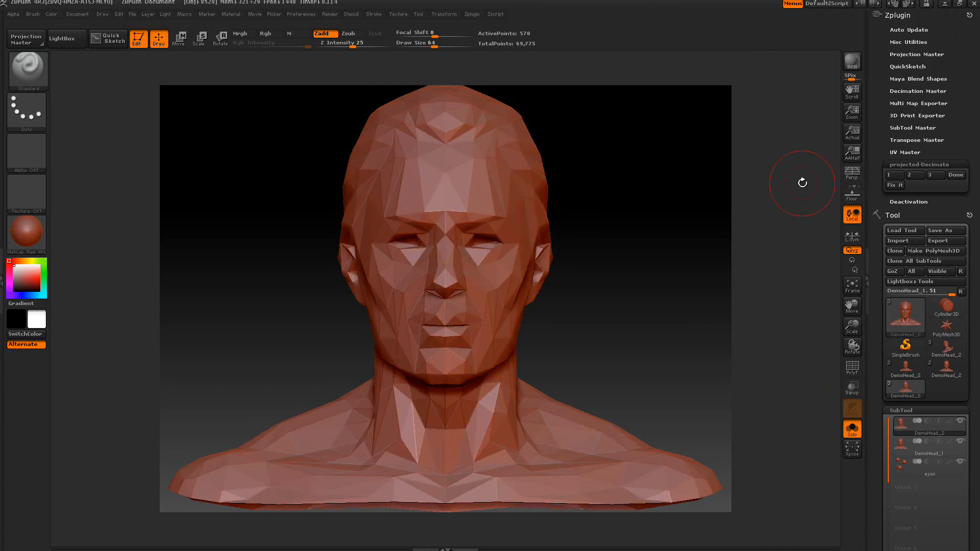
{"action": "left_click_drag", "start_coordinate": [606, 245], "coordinate": [646, 248]}
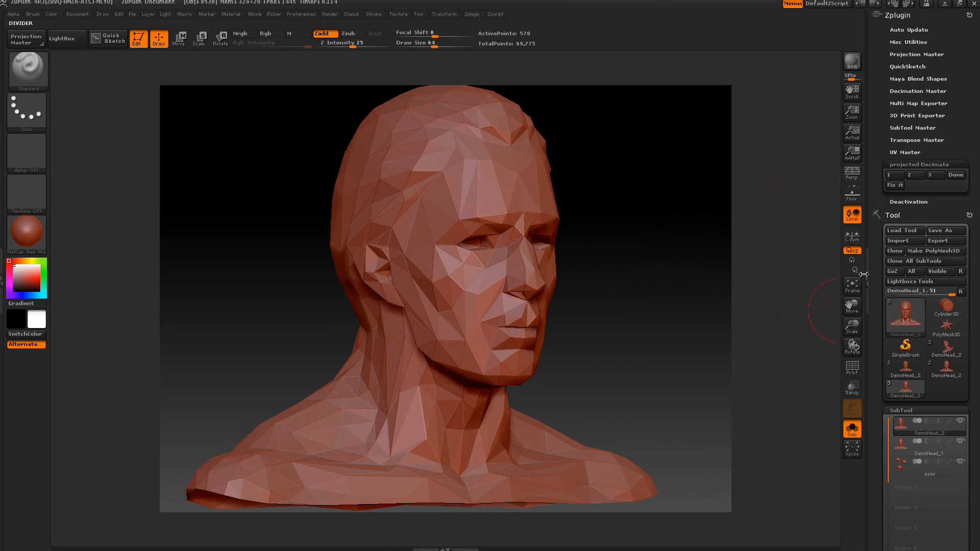
Step: Subdivide the 1% decimated head twice to reach subdivision level 3
{"action": "left_click_drag", "start_coordinate": [876, 272], "coordinate": [876, 192]}
{"action": "scroll", "coordinate": [927, 387], "scroll_direction": "down", "scroll_amount": 6}
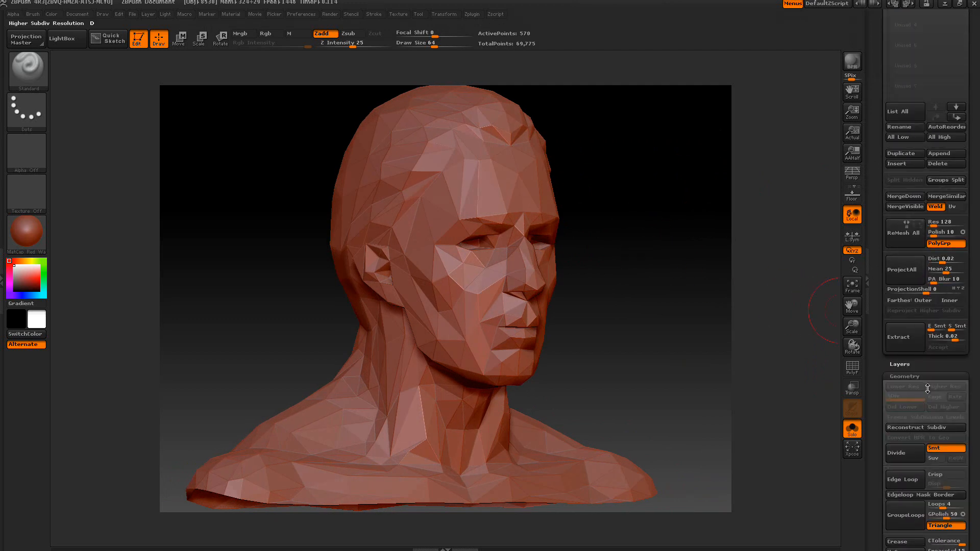
{"action": "left_click", "coordinate": [913, 450]}
{"action": "left_click", "coordinate": [914, 450]}
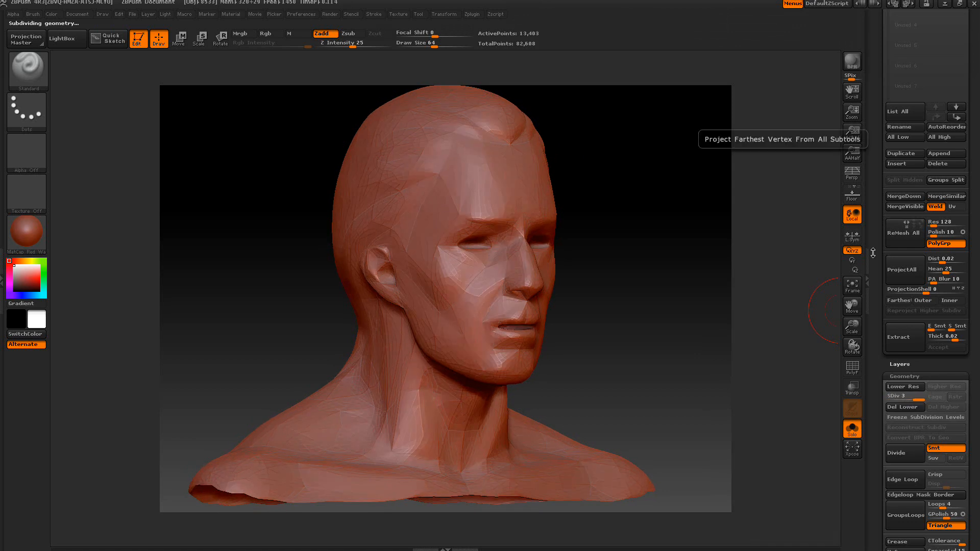
Step: Project the original detail onto the subdivided 1% head with step 3 and inspect the area around the ear
{"action": "left_click_drag", "start_coordinate": [879, 136], "coordinate": [875, 245]}
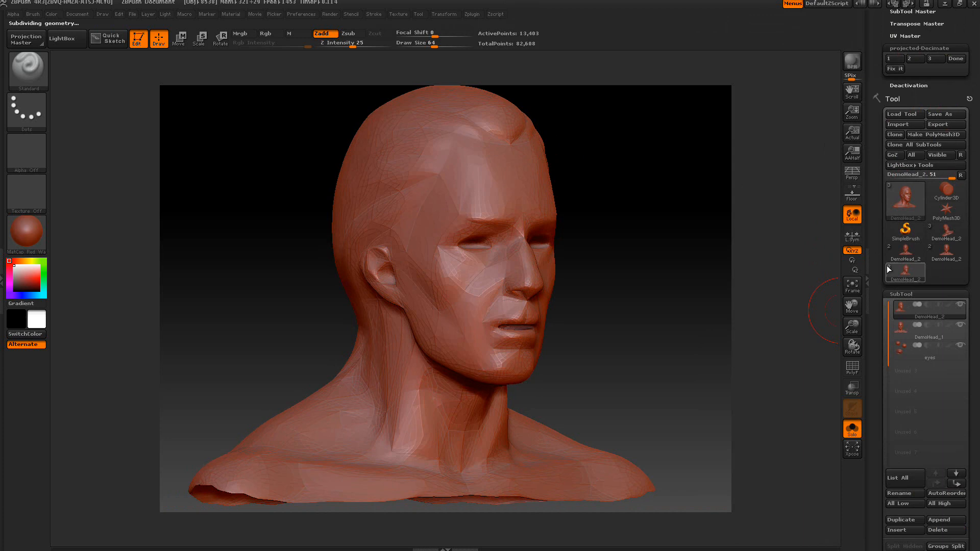
{"action": "left_click", "coordinate": [904, 294]}
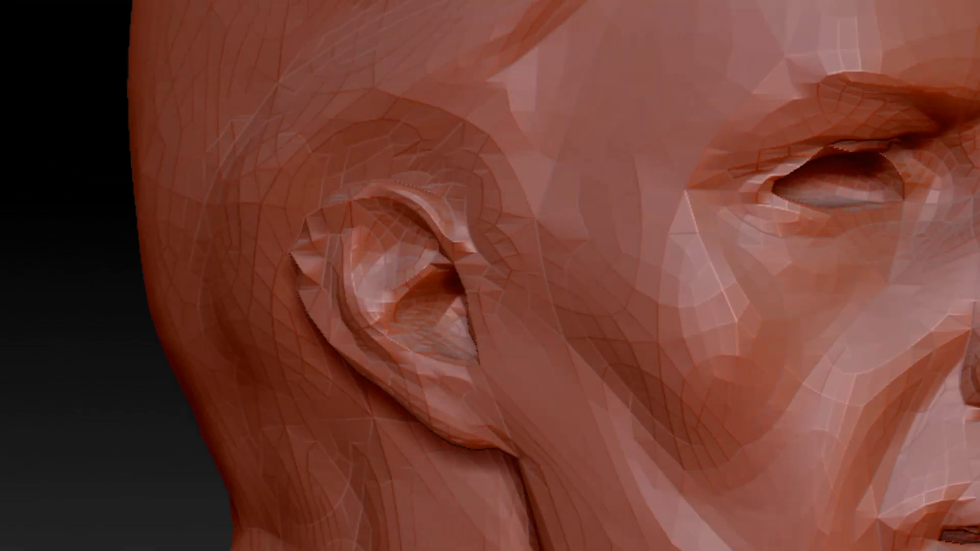
{"action": "right_click_drag", "start_coordinate": [312, 225], "coordinate": [460, 225]}
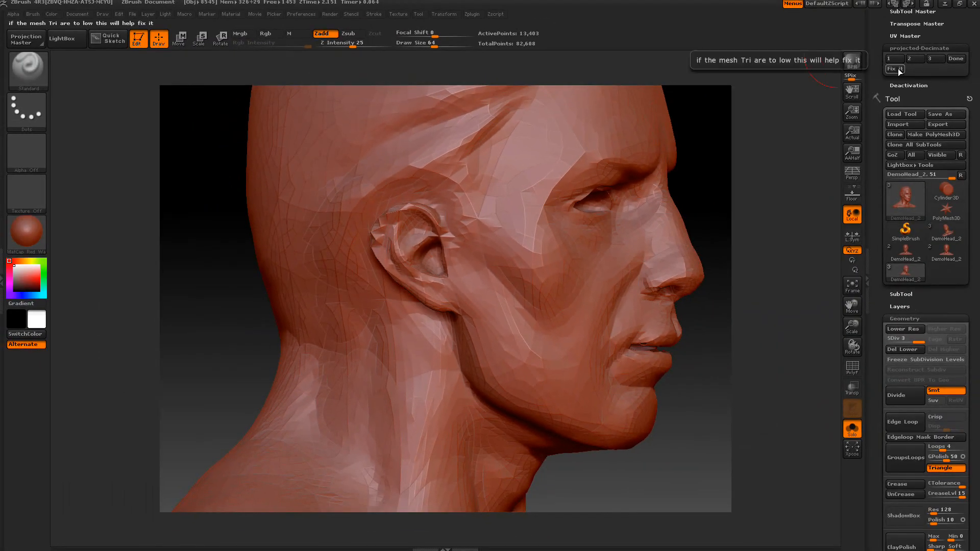
Step: Apply Fix it to the projected head and compare subdivision level 1 with level 4
{"action": "left_click", "coordinate": [898, 68]}
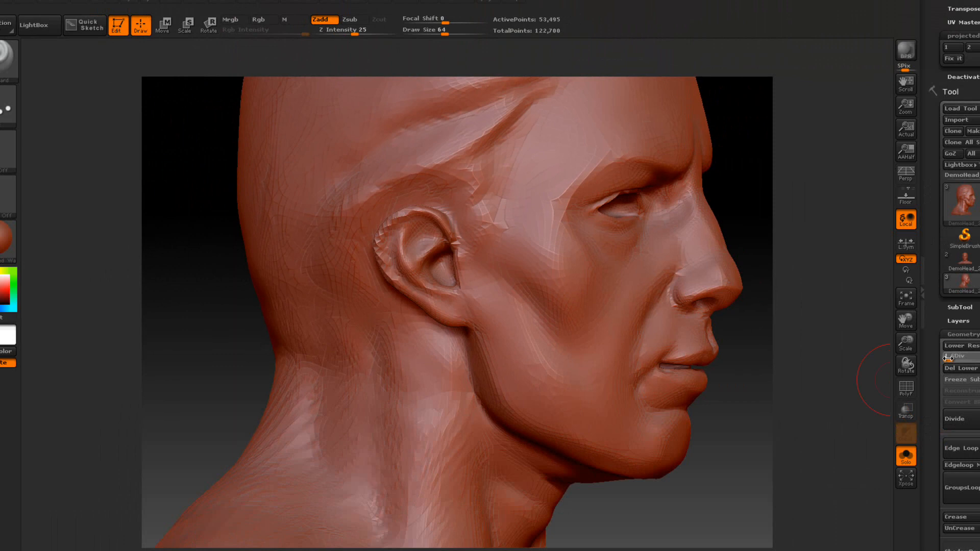
{"action": "left_click", "coordinate": [892, 339]}
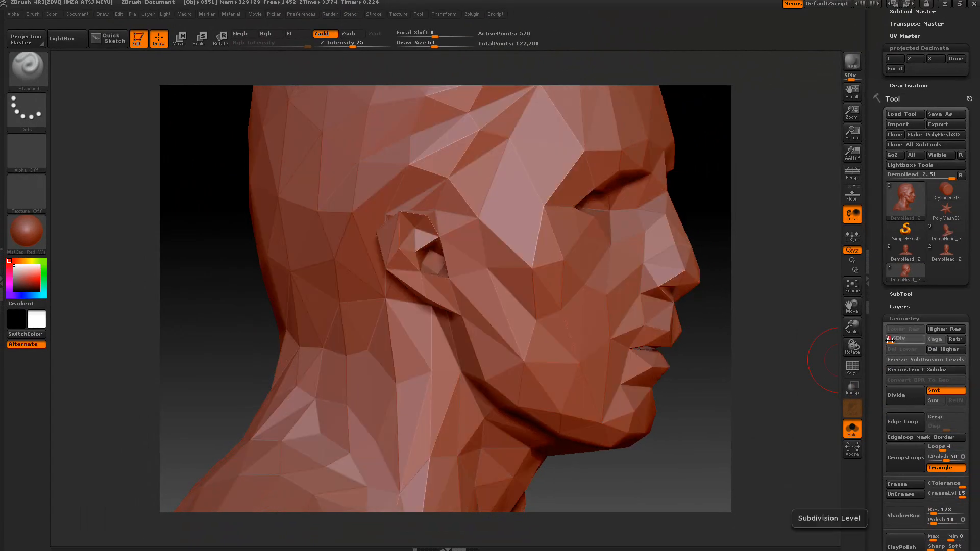
{"action": "left_click_drag", "start_coordinate": [892, 339], "coordinate": [919, 339]}
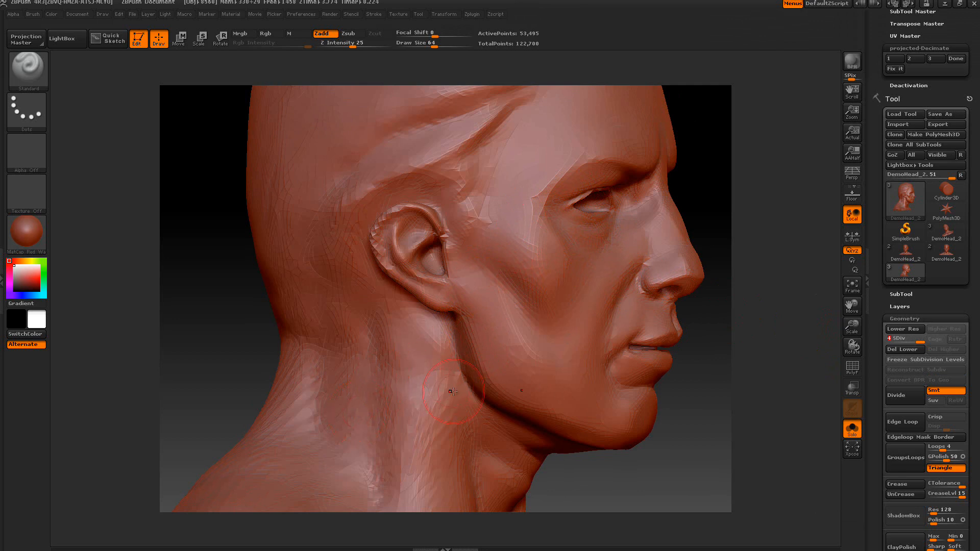
Step: Set the head subtool's ProjectAll Dist to 0.0415
{"action": "left_click", "coordinate": [899, 295]}
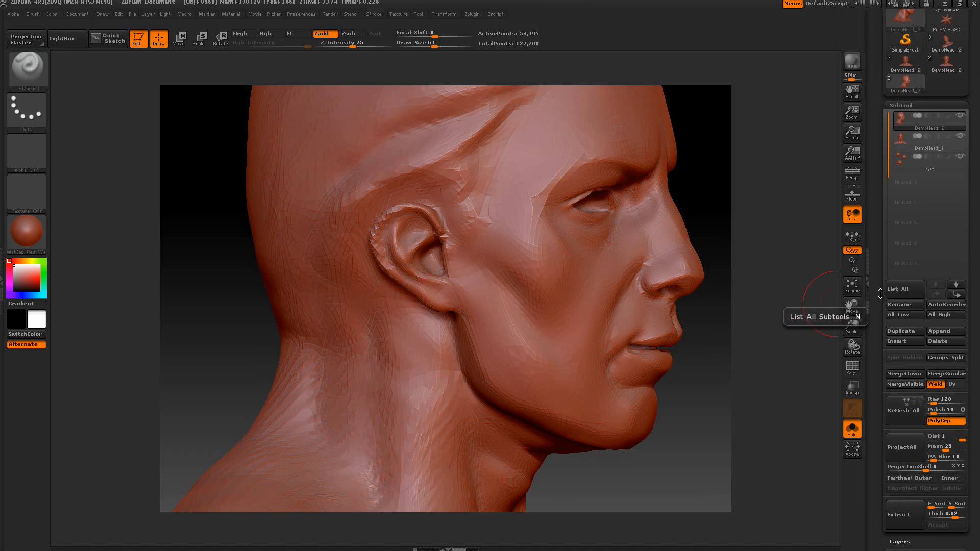
{"action": "left_click_drag", "start_coordinate": [879, 293], "coordinate": [872, 272]}
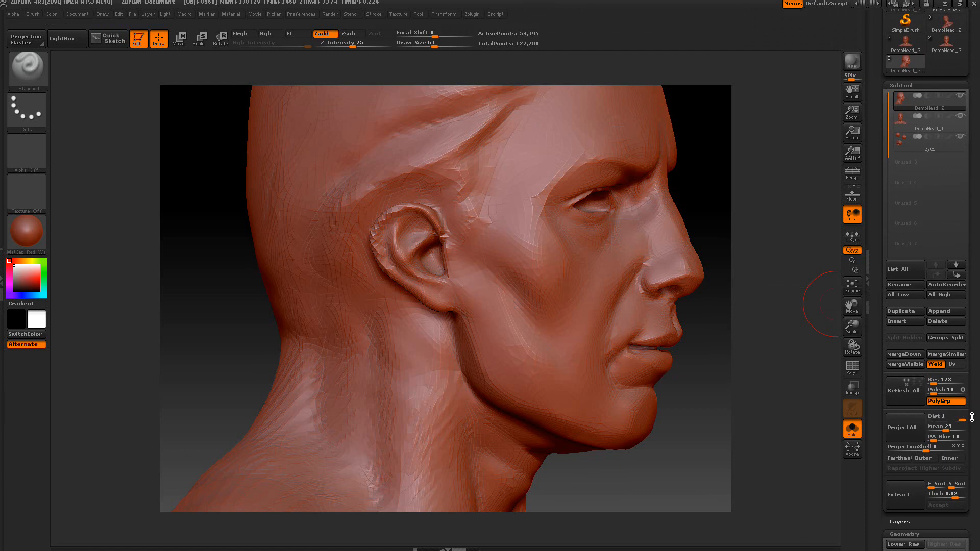
{"action": "left_click_drag", "start_coordinate": [963, 418], "coordinate": [950, 417]}
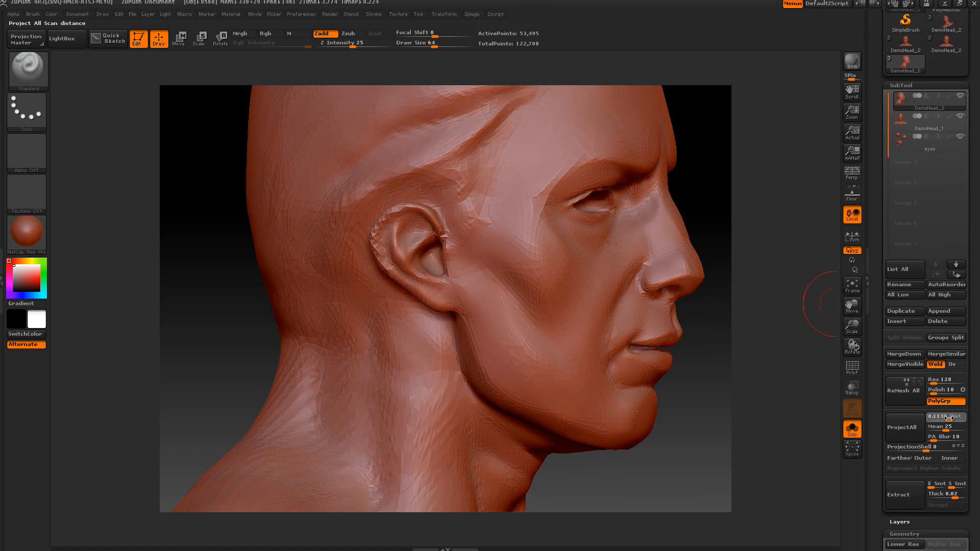
{"action": "left_click", "coordinate": [944, 417]}
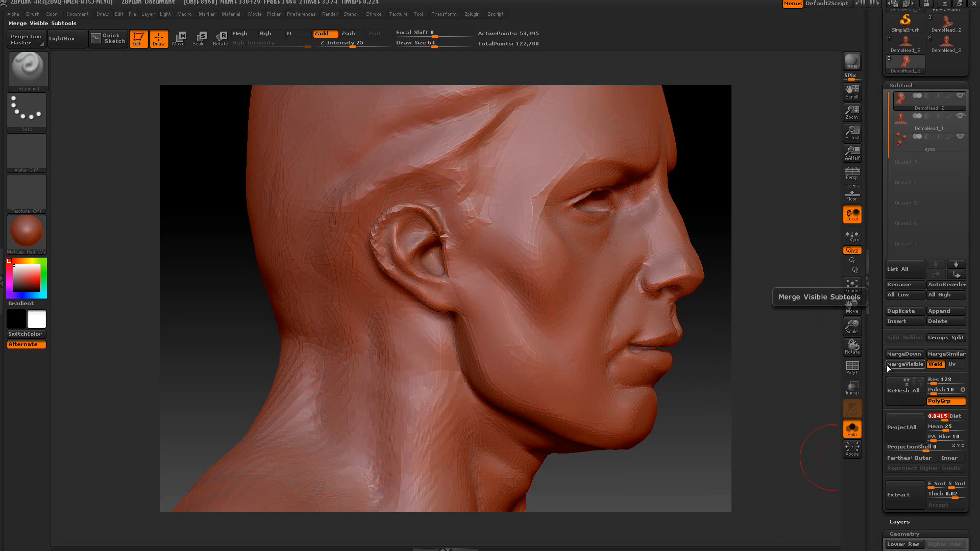
Step: Finish projected-Decimate by removing the duplicated subtool, and display the fixed head's wireframe
{"action": "left_click_drag", "start_coordinate": [876, 347], "coordinate": [887, 477]}
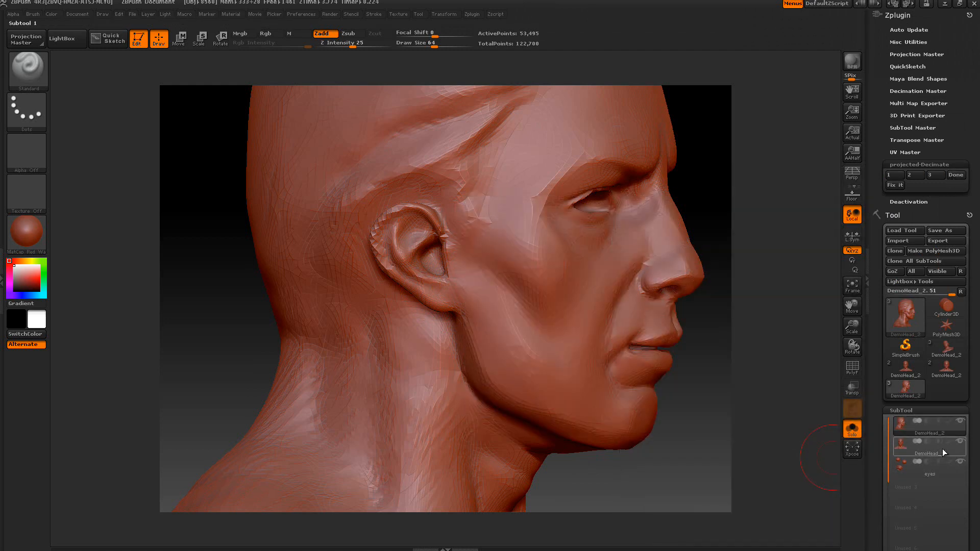
{"action": "left_click", "coordinate": [955, 176]}
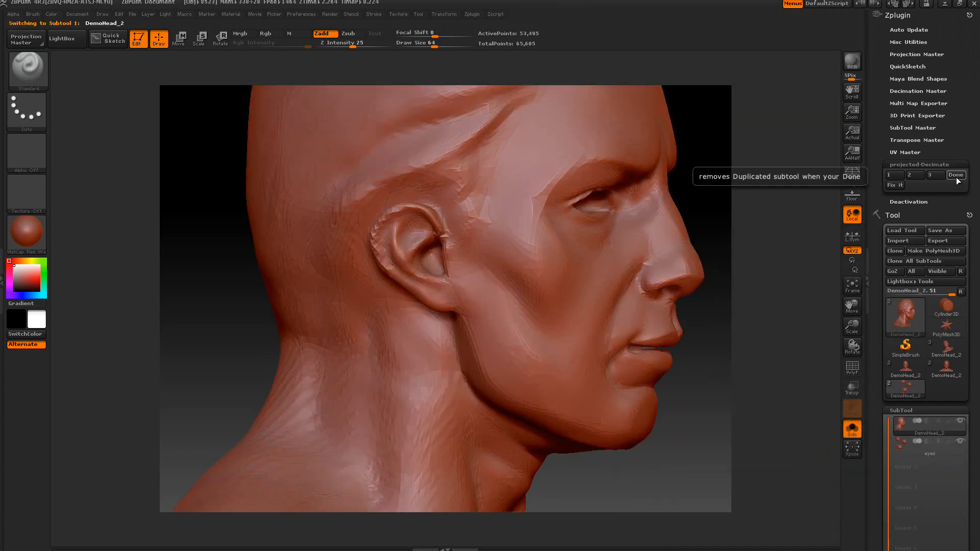
{"action": "left_click", "coordinate": [852, 366]}
{"action": "scroll", "coordinate": [881, 348], "scroll_direction": "down", "scroll_amount": 10}
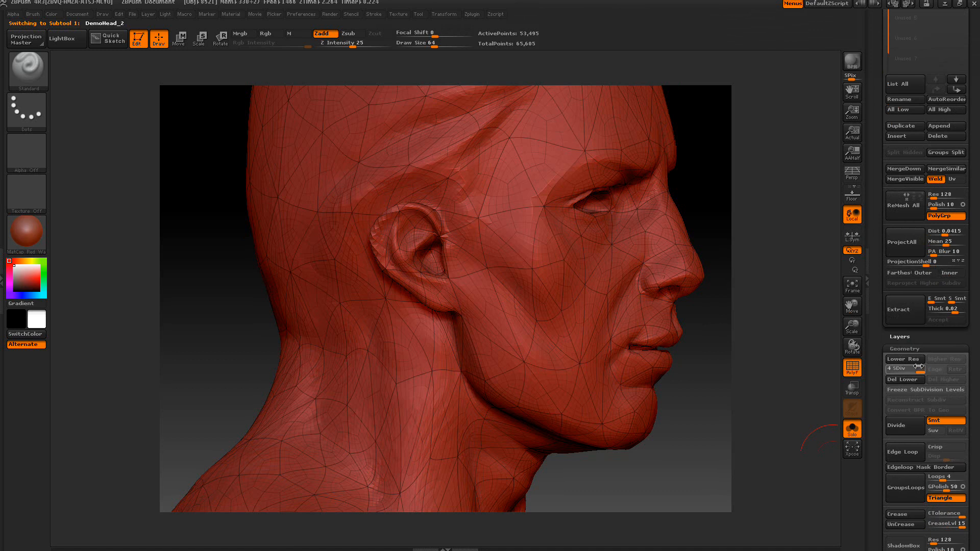
Step: Compare the fixed head's subdivision level 1 with level 4 in profile
{"action": "left_click", "coordinate": [891, 368]}
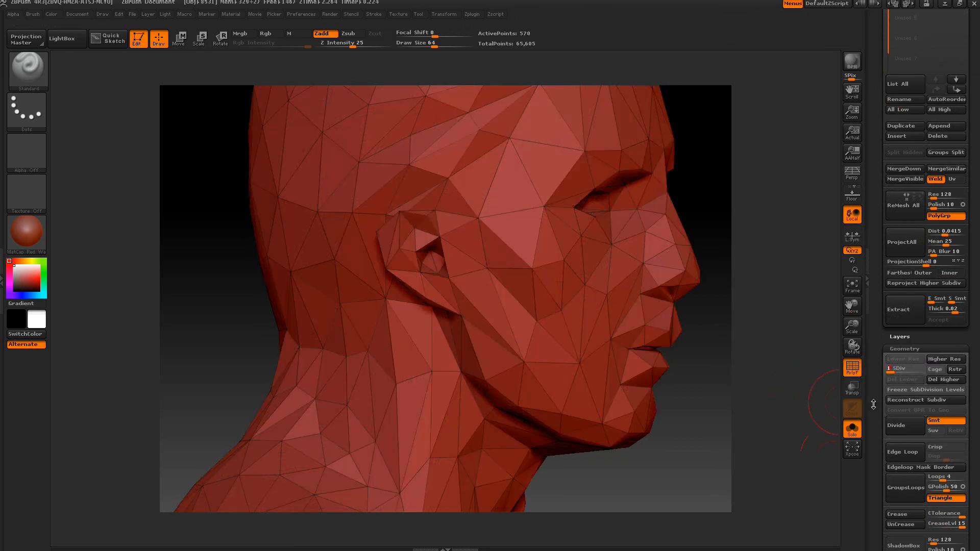
{"action": "left_click_drag", "start_coordinate": [892, 370], "coordinate": [930, 370]}
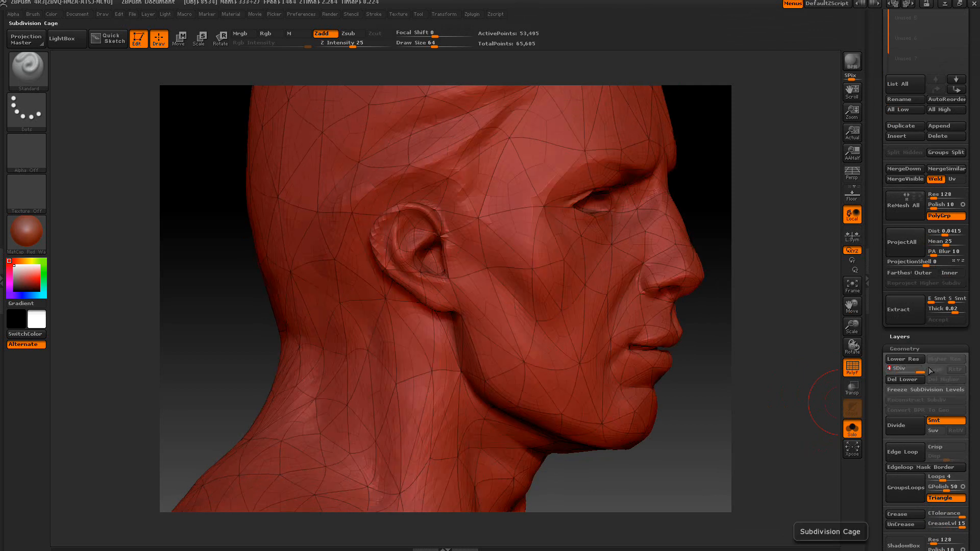
{"action": "mouse_move", "coordinate": [772, 348]}
{"action": "left_mouse_down", "text": "alt"}
{"action": "mouse_move", "coordinate": [764, 330]}
{"action": "mouse_move", "coordinate": [755, 357]}
{"action": "mouse_move", "coordinate": [733, 356]}
{"action": "left_mouse_up", "text": "alt"}
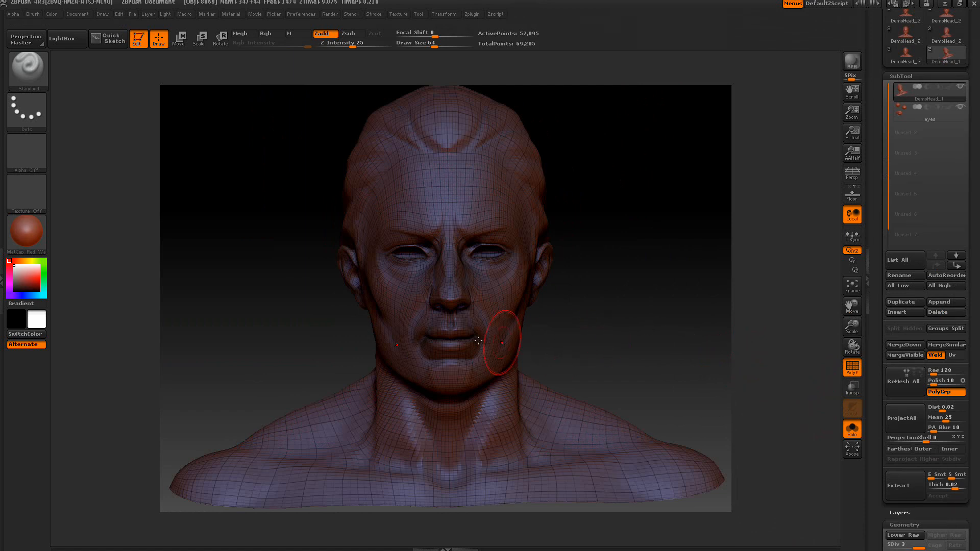
Step: Hide the original head's wireframe, check its ProjectAll Dist, and reset the tool thumbnails to a short set
{"action": "left_click", "coordinate": [851, 368]}
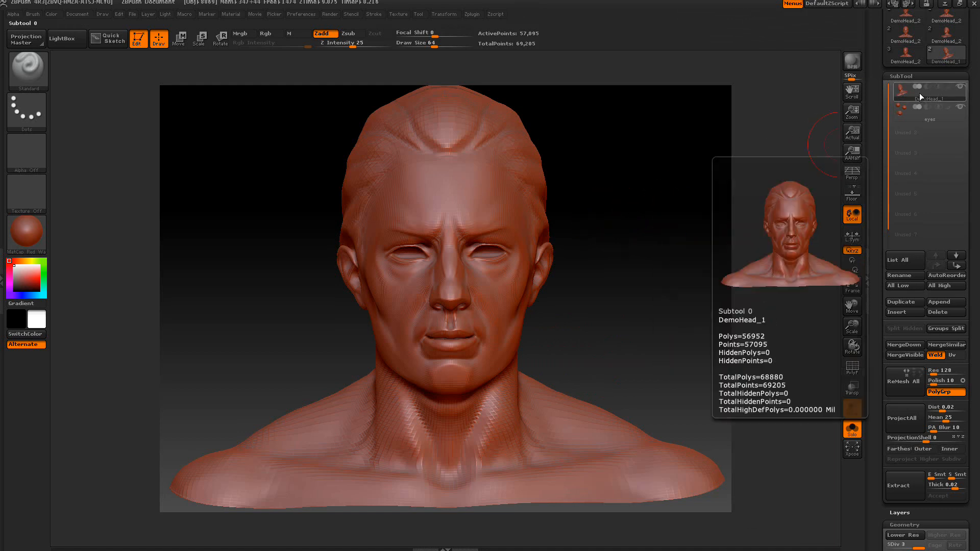
{"action": "left_click", "coordinate": [948, 406]}
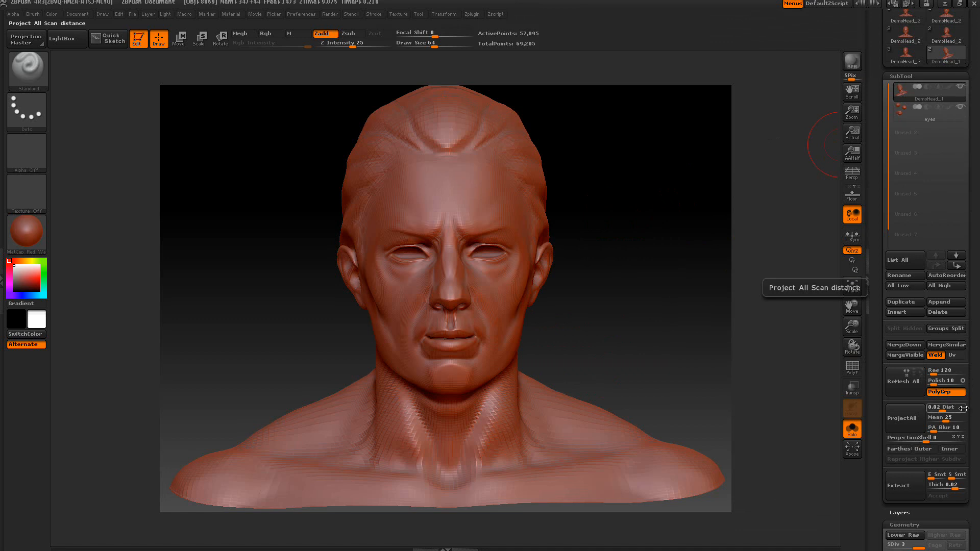
{"action": "left_click_drag", "start_coordinate": [876, 132], "coordinate": [879, 245]}
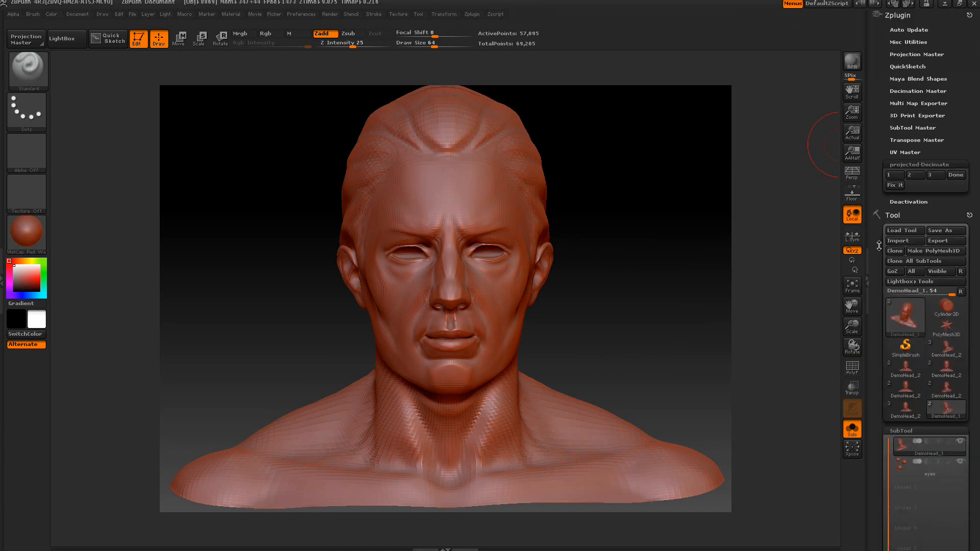
{"action": "left_click", "coordinate": [961, 291]}
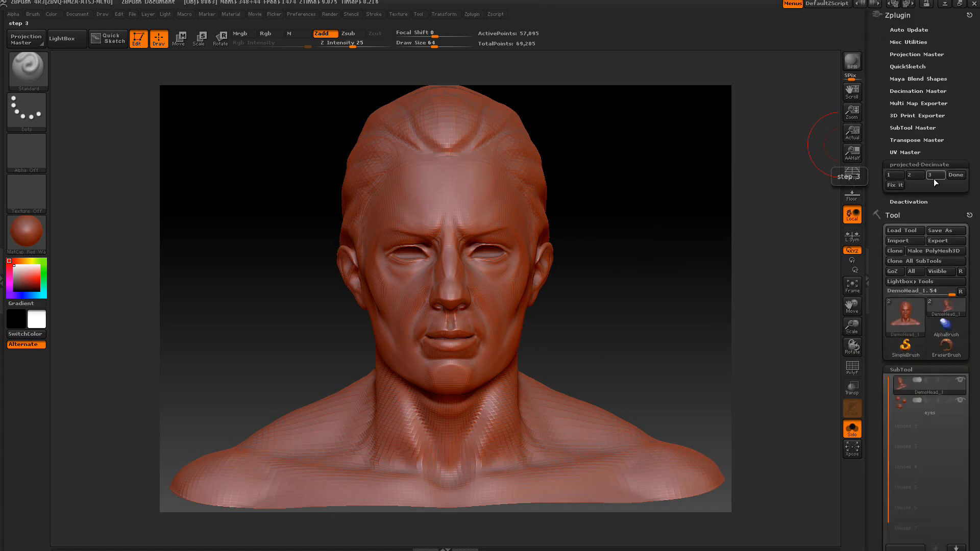
Step: Decimate the head with projected-Decimate steps 1 and 2, and divide the low-poly result to subdivision level 3
{"action": "left_click", "coordinate": [894, 175]}
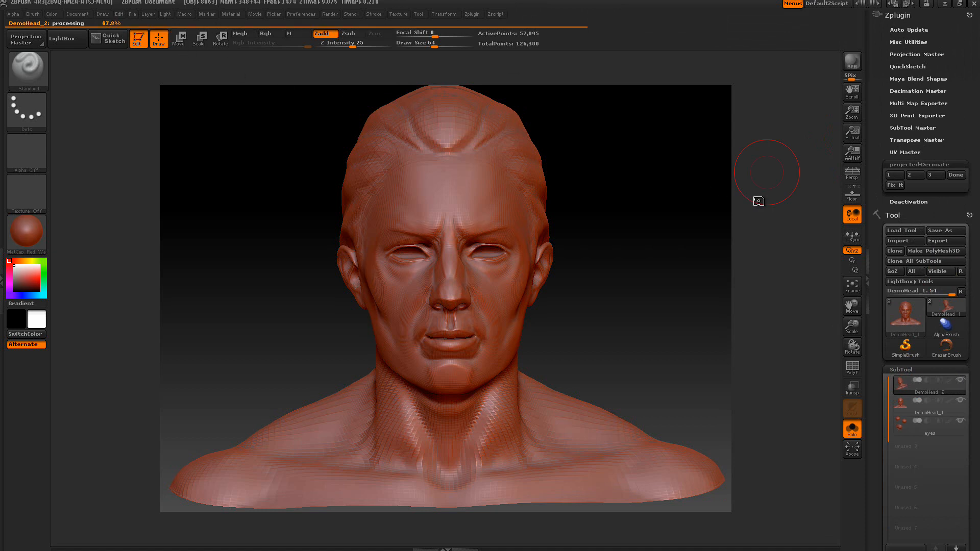
{"action": "left_click", "coordinate": [910, 174]}
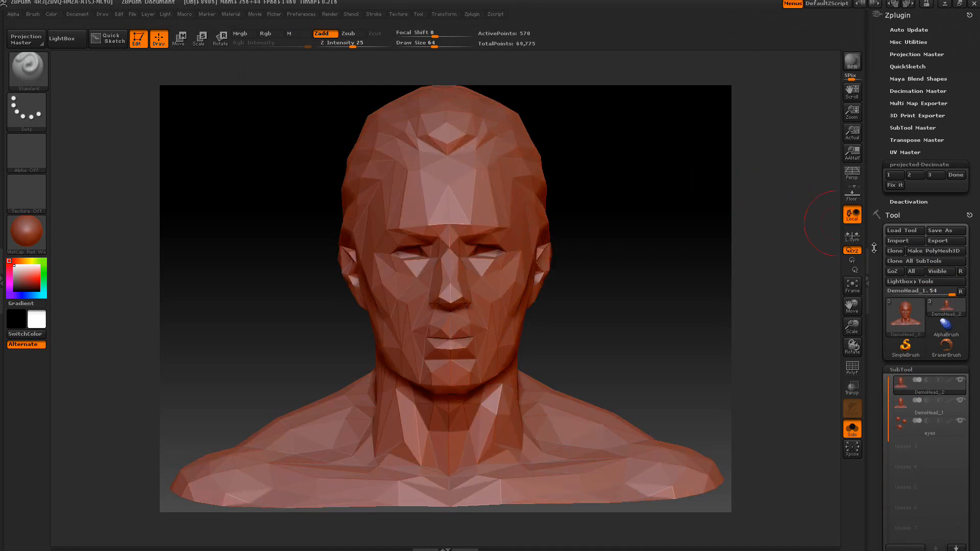
{"action": "scroll", "coordinate": [877, 272], "scroll_direction": "down", "scroll_amount": 10}
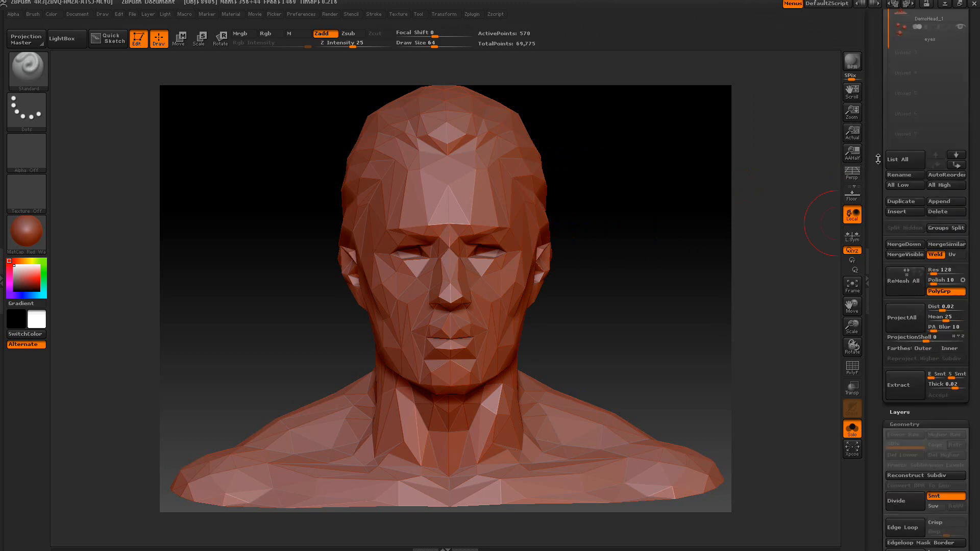
{"action": "left_click", "coordinate": [906, 369]}
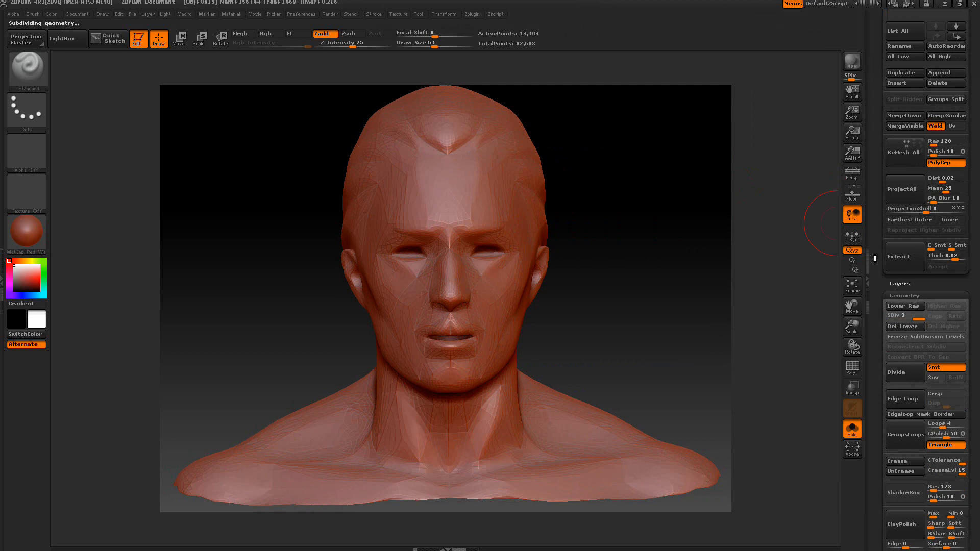
{"action": "scroll", "coordinate": [883, 364], "scroll_direction": "up", "scroll_amount": 10}
{"action": "scroll", "coordinate": [882, 364], "scroll_direction": "up", "scroll_amount": 5}
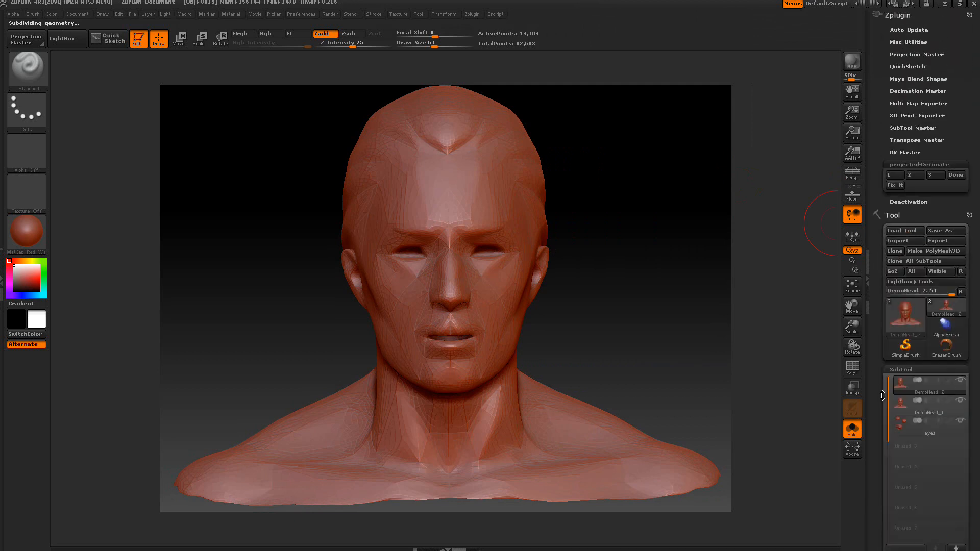
Step: Inspect the subdivided head in three-quarter view with and without its wireframe
{"action": "left_click_drag", "start_coordinate": [630, 306], "coordinate": [794, 355]}
{"action": "left_click", "coordinate": [850, 368]}
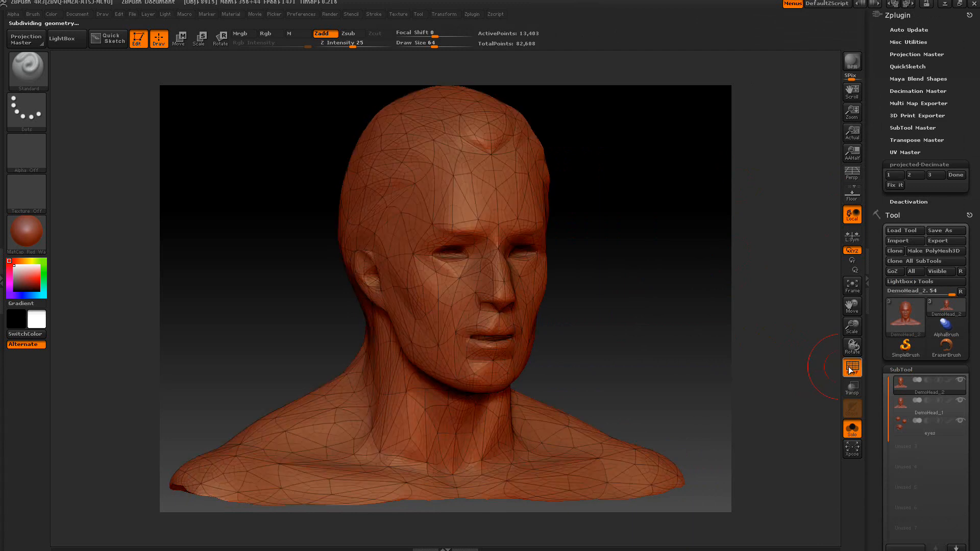
{"action": "left_click", "coordinate": [851, 368]}
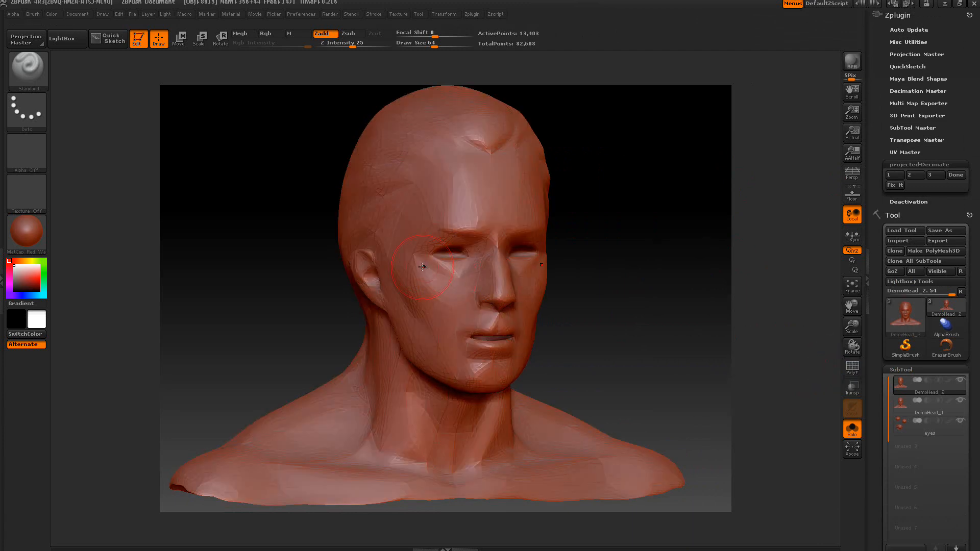
Step: Check the ProjectAll settings and project the original detail onto the subdivided head with step 3 of projected-Decimate
{"action": "left_click", "coordinate": [943, 175]}
{"action": "left_click_drag", "start_coordinate": [877, 311], "coordinate": [866, 188]}
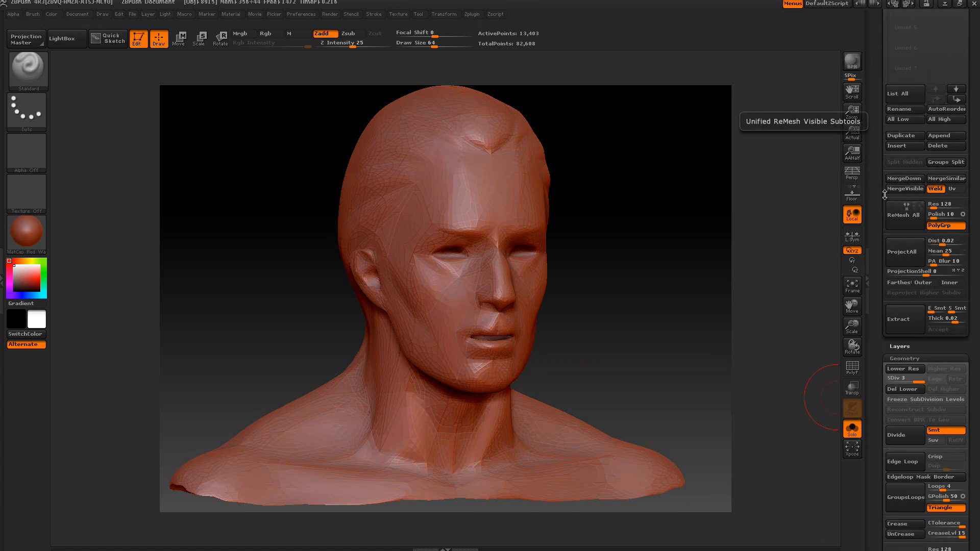
{"action": "left_click_drag", "start_coordinate": [879, 189], "coordinate": [866, 313]}
{"action": "left_click", "coordinate": [932, 176]}
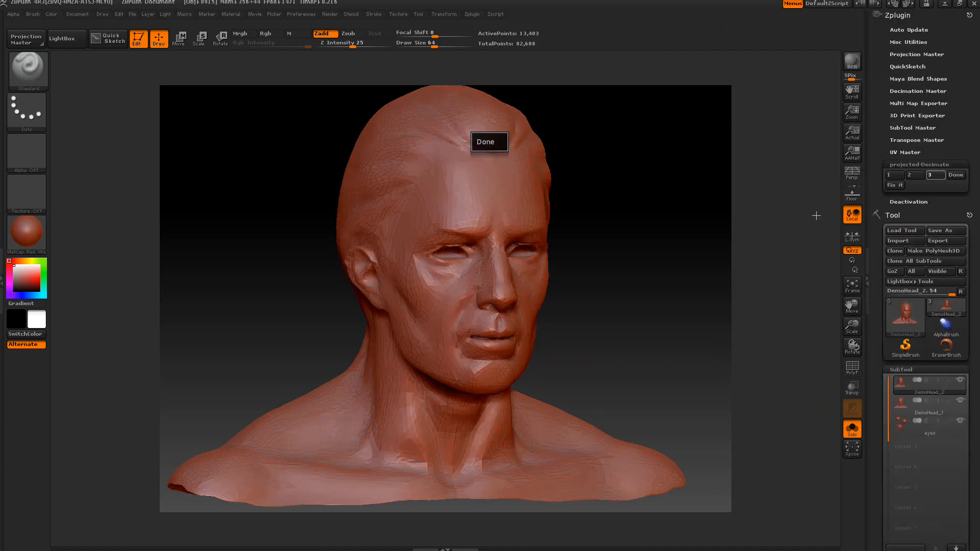
Step: Check the ProjectAll Dist and the side of the projected head, and apply Fix it
{"action": "left_click_drag", "start_coordinate": [881, 324], "coordinate": [870, 212]}
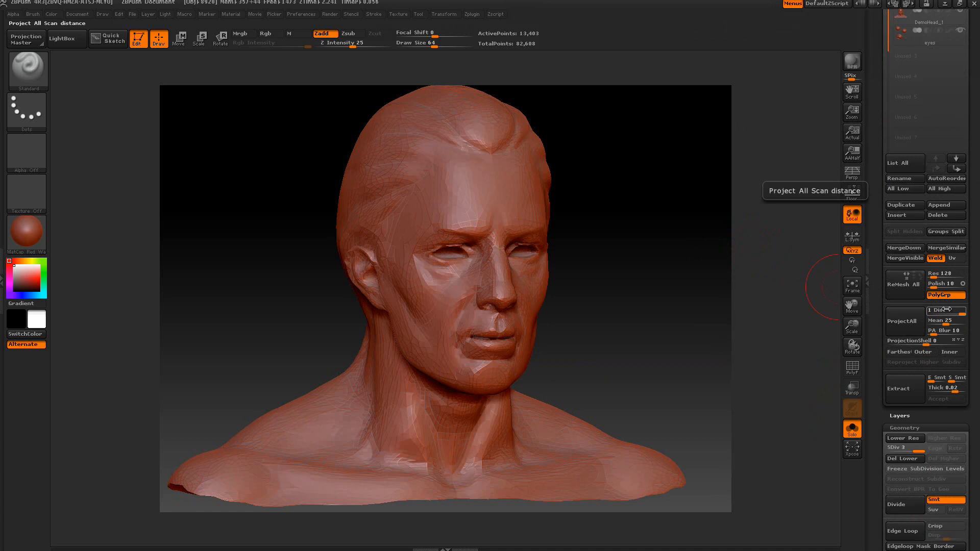
{"action": "left_click_drag", "start_coordinate": [876, 214], "coordinate": [871, 332]}
{"action": "left_click_drag", "start_coordinate": [684, 245], "coordinate": [700, 248]}
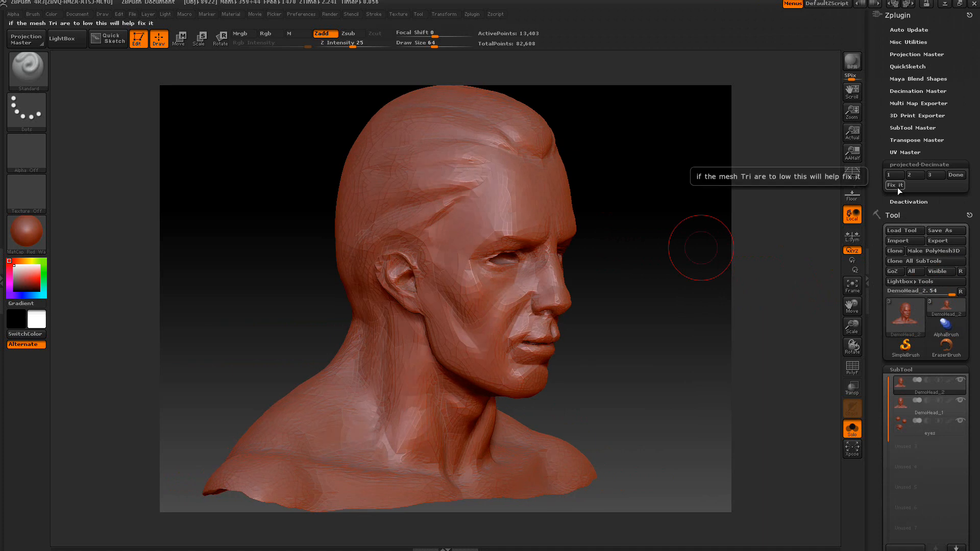
{"action": "left_click", "coordinate": [897, 186]}
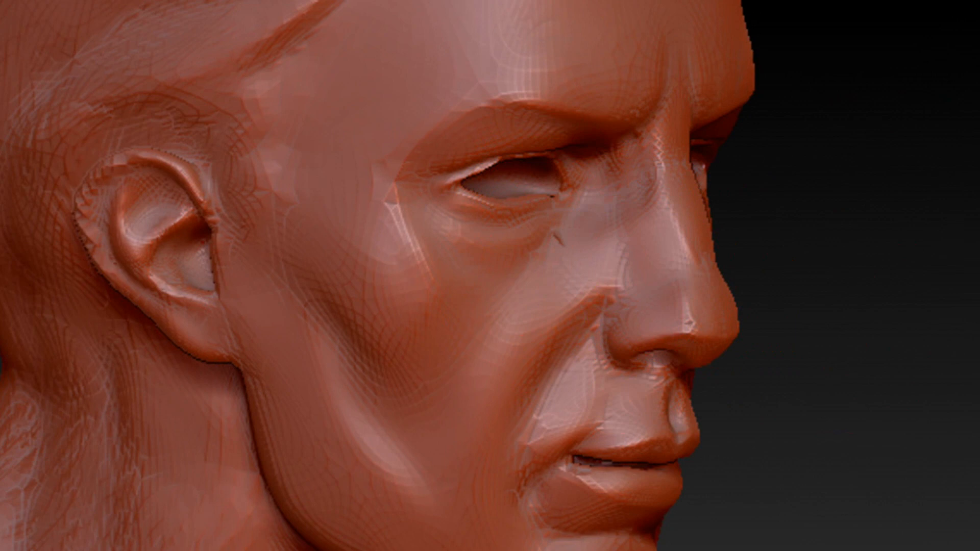
{"action": "key", "text": "shift+d"}
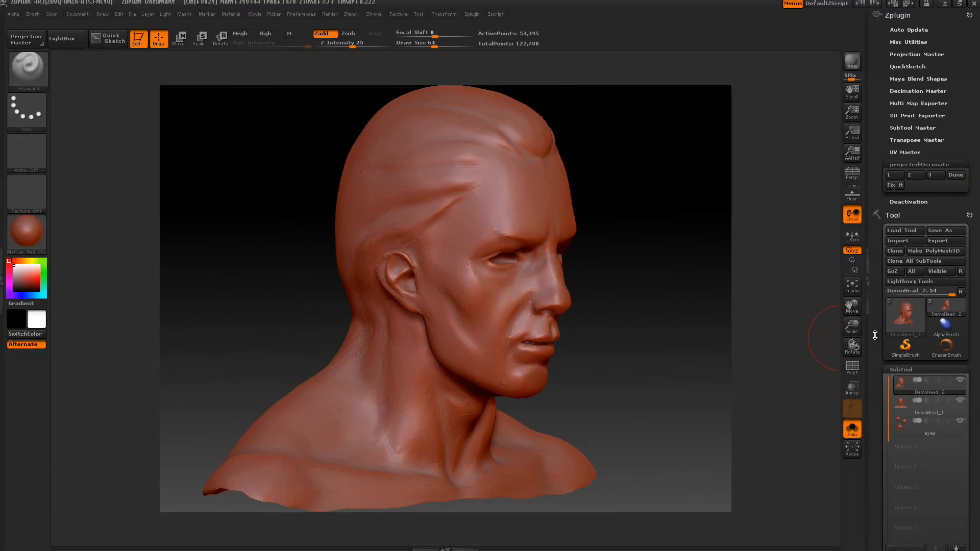
Step: Reproject the detail onto the fixed head using ProjectAll with Dist set to 0.4229, and inspect the face
{"action": "left_click_drag", "start_coordinate": [875, 334], "coordinate": [867, 210]}
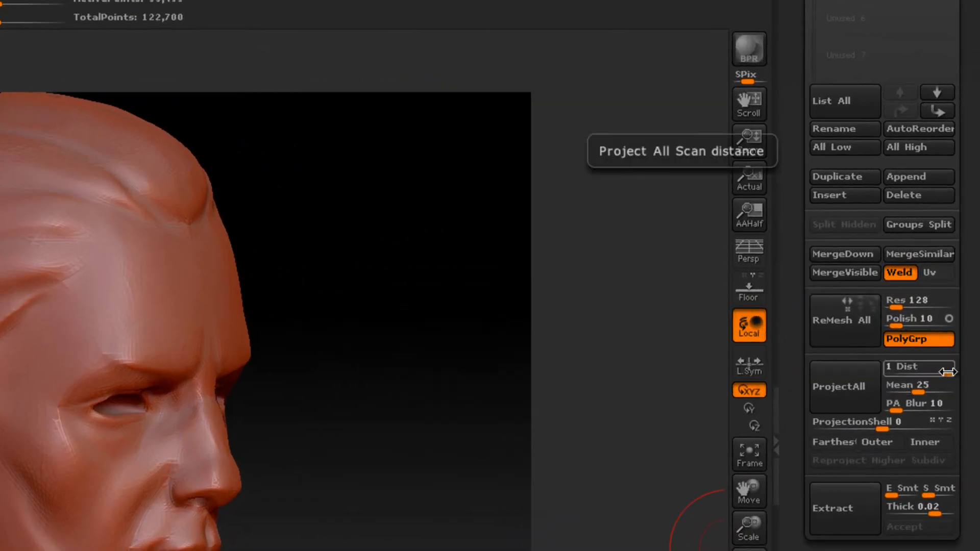
{"action": "left_click_drag", "start_coordinate": [951, 335], "coordinate": [948, 335]}
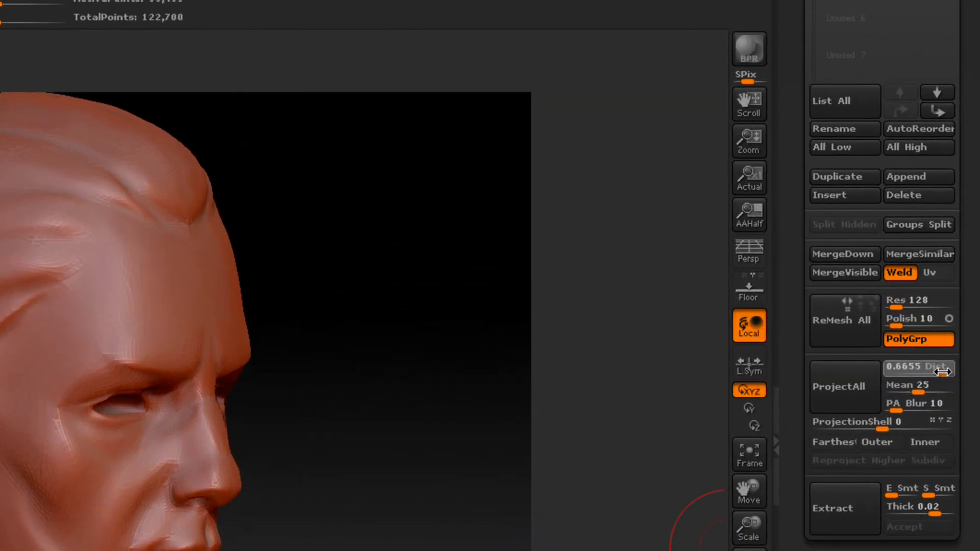
{"action": "left_click_drag", "start_coordinate": [936, 372], "coordinate": [936, 372]}
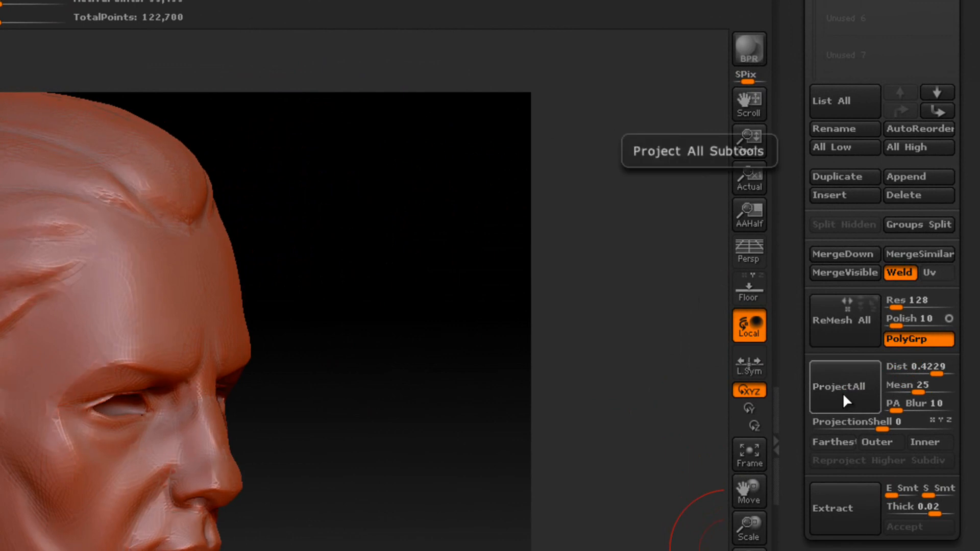
{"action": "left_click_drag", "start_coordinate": [412, 485], "coordinate": [362, 485]}
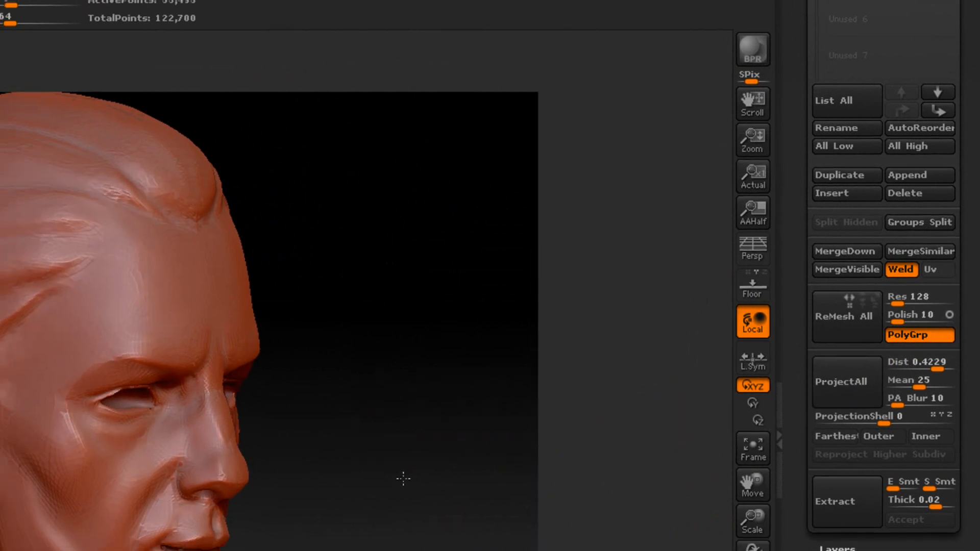
{"action": "left_click_drag", "start_coordinate": [549, 361], "coordinate": [539, 360]}
{"action": "left_click_drag", "start_coordinate": [632, 302], "coordinate": [645, 295]}
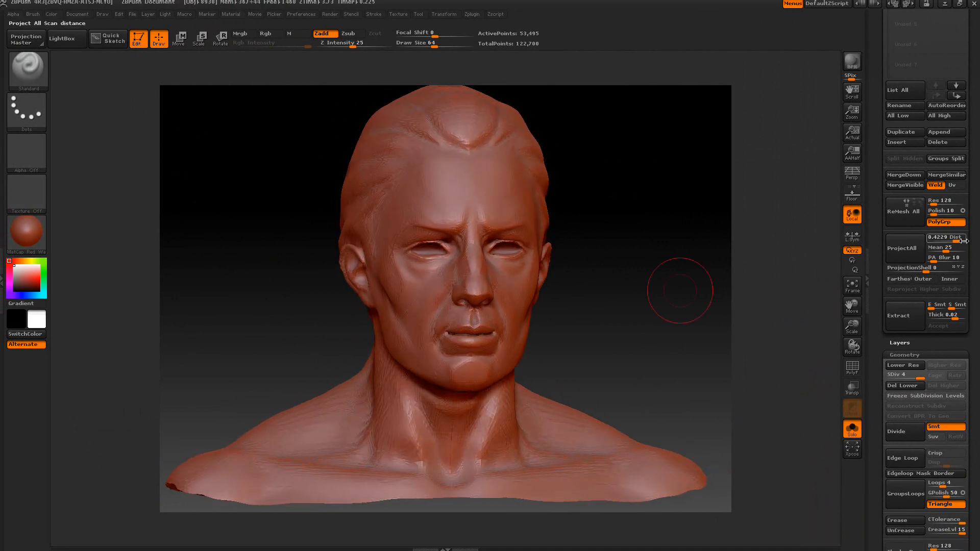
Step: Finish projected-Decimate by removing the original DemoHead_1 subtool, and look at the head from the other side
{"action": "scroll", "coordinate": [873, 201], "scroll_direction": "up", "scroll_amount": 10}
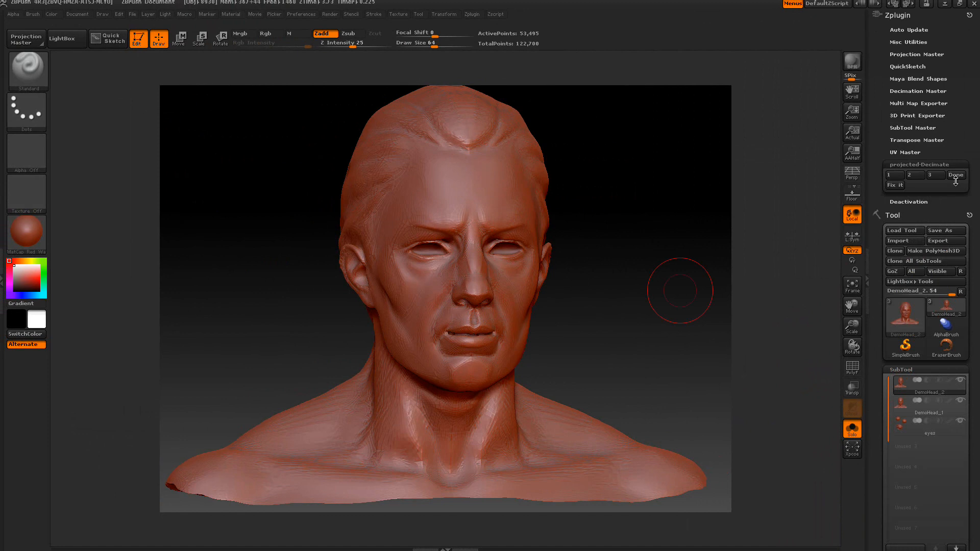
{"action": "left_click", "coordinate": [956, 175]}
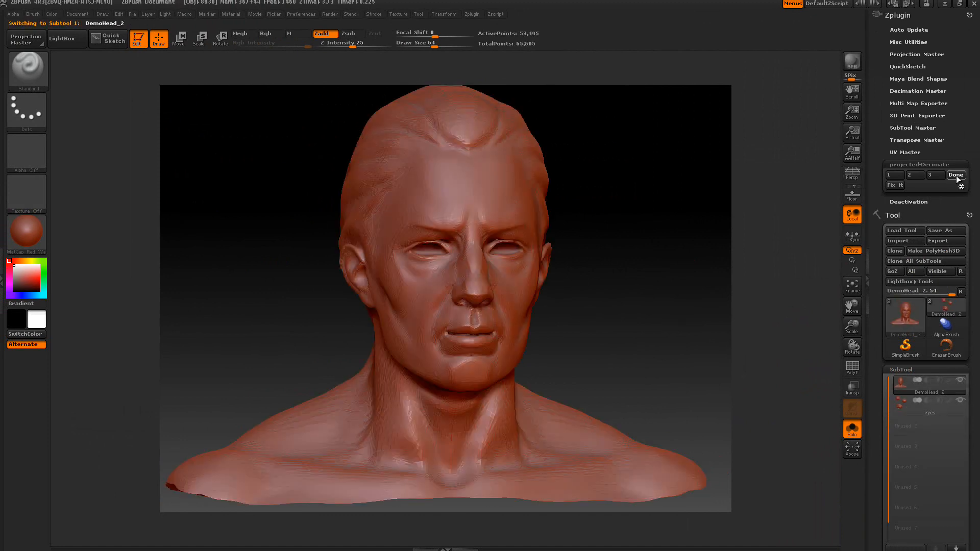
{"action": "mouse_move", "coordinate": [656, 278]}
{"action": "left_mouse_down"}
{"action": "mouse_move", "coordinate": [647, 275]}
{"action": "mouse_move", "coordinate": [667, 277]}
{"action": "left_mouse_up"}
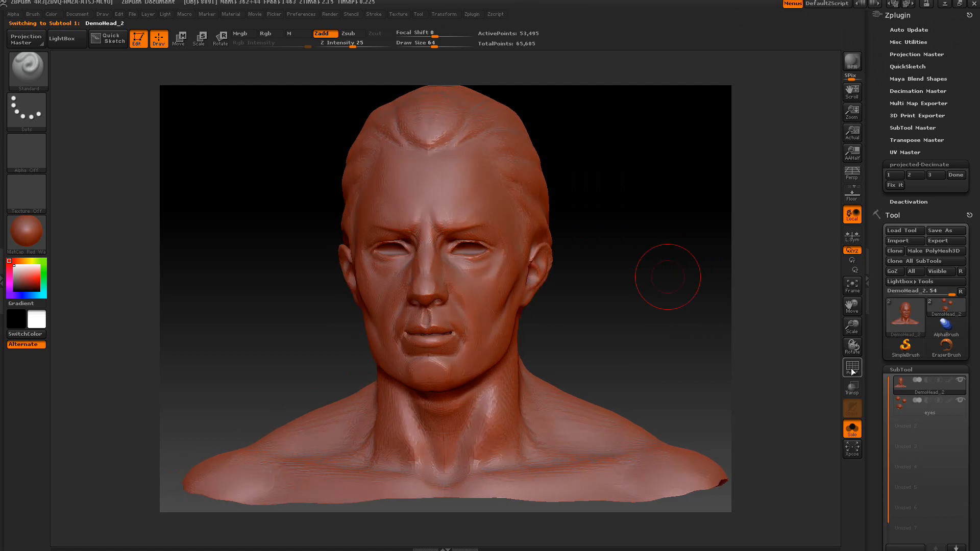
Step: Compare the finished head's subdivision levels 1 and 4 with the wireframe shown, and view level 1 without it
{"action": "left_click", "coordinate": [853, 368]}
{"action": "left_click_drag", "start_coordinate": [884, 388], "coordinate": [884, 276]}
{"action": "scroll", "coordinate": [883, 280], "scroll_direction": "up", "scroll_amount": 10}
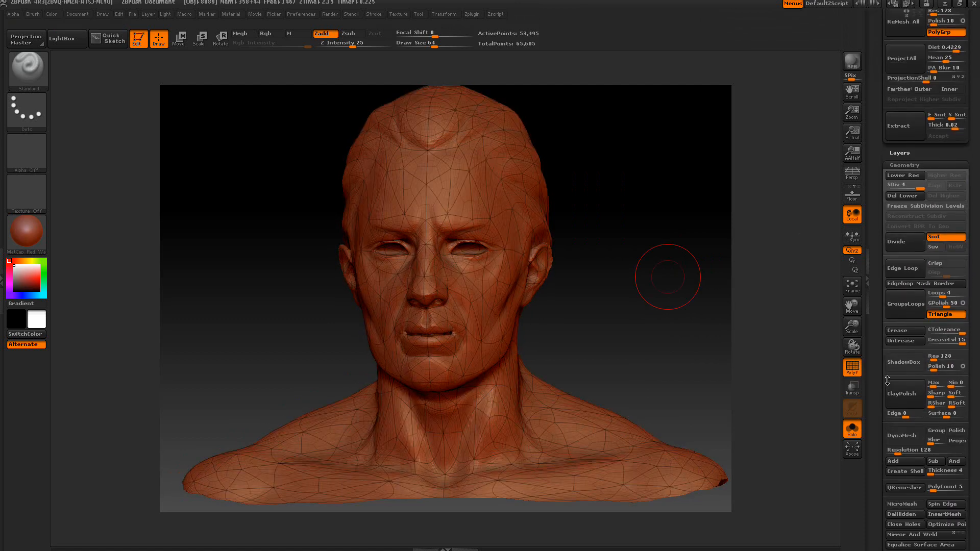
{"action": "left_click", "coordinate": [896, 188]}
{"action": "left_click_drag", "start_coordinate": [900, 185], "coordinate": [931, 186]}
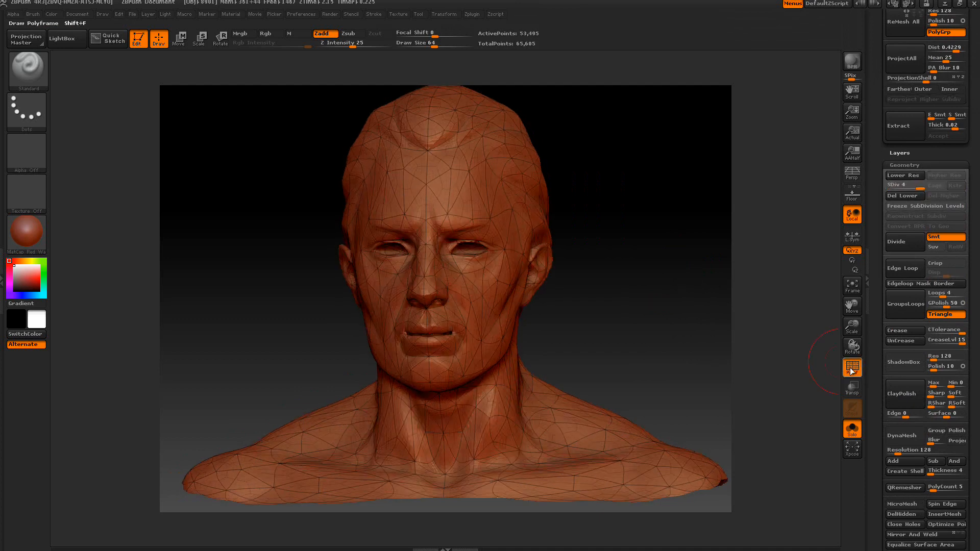
{"action": "left_click", "coordinate": [851, 371]}
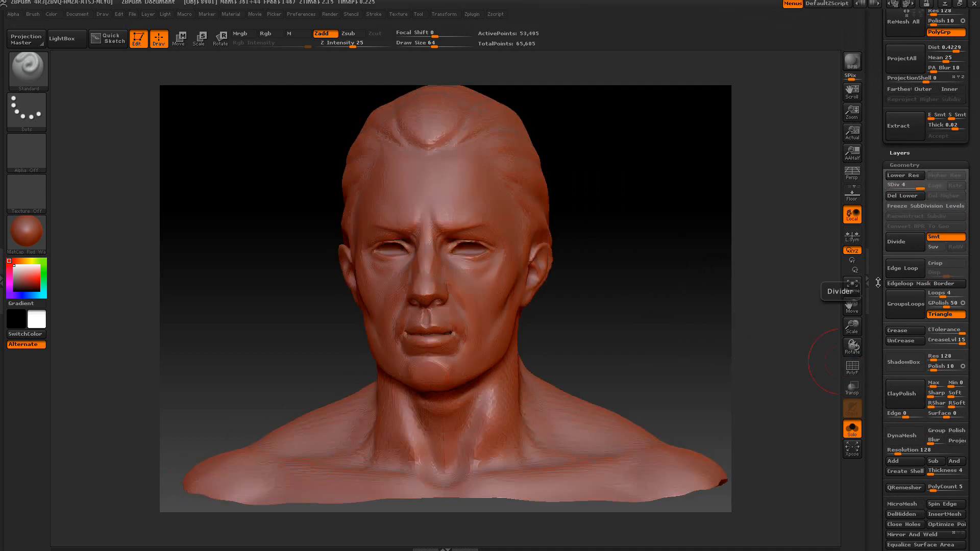
{"action": "left_click", "coordinate": [890, 185]}
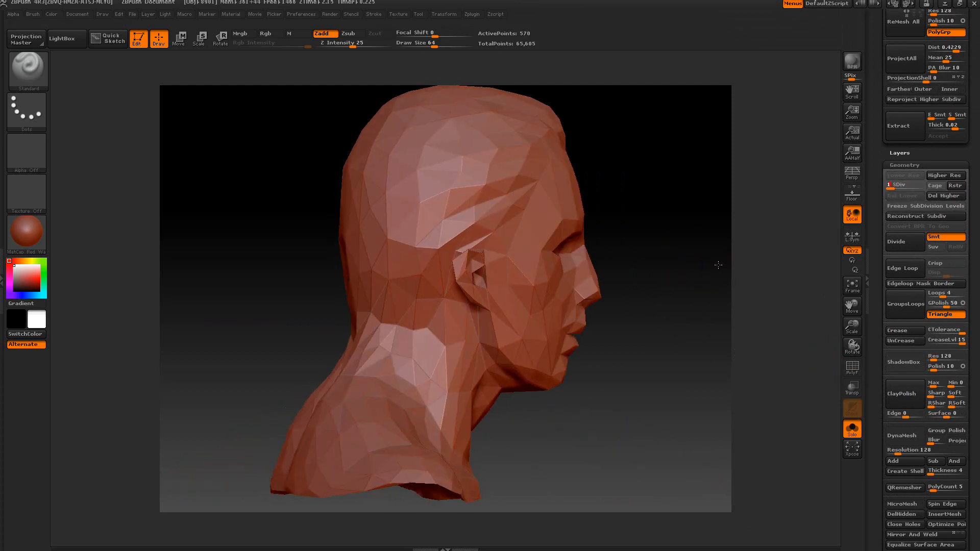